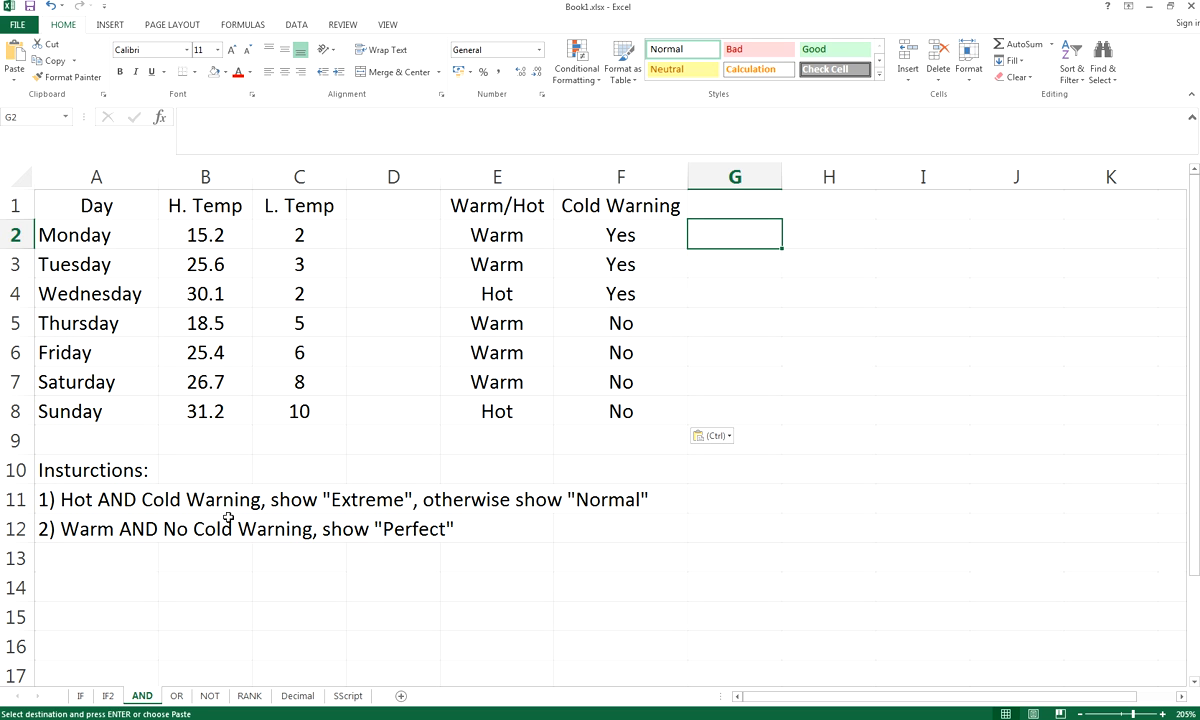
# Compare the first instruction in A11 with the Warm/Hot and Cold Warning values for Wednesday, Thursday, Friday and Sunday.
pyautogui.click(64, 490)
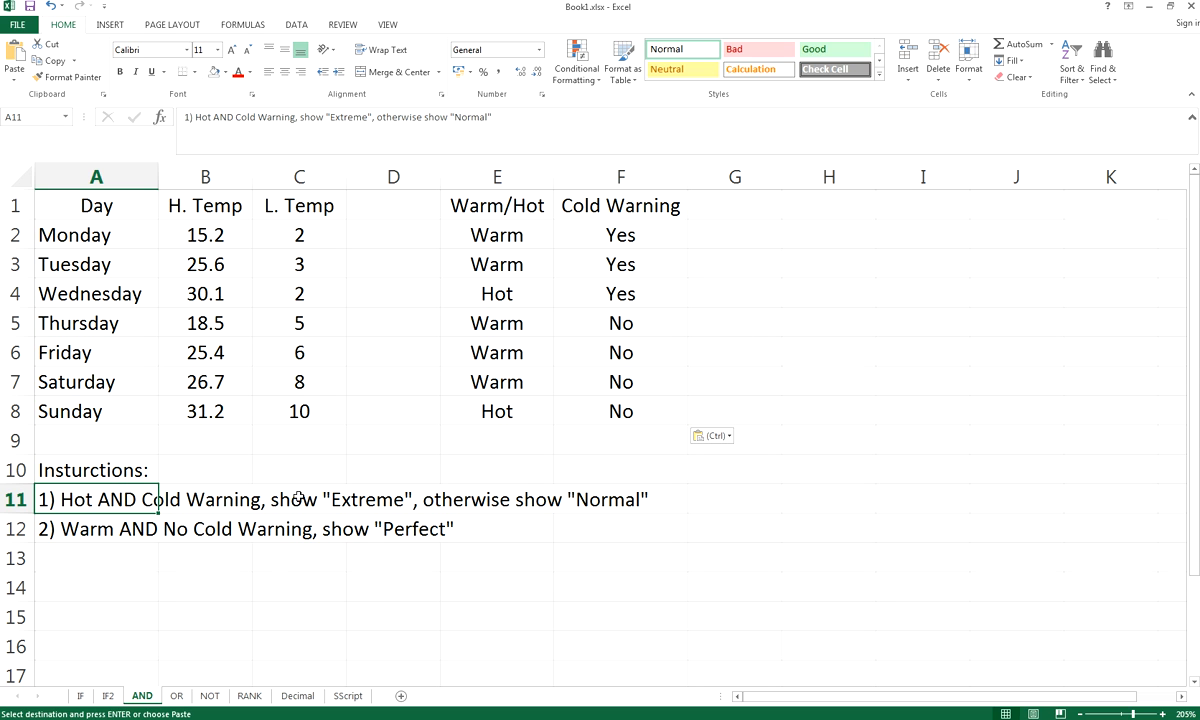
pyautogui.click(528, 436)
pyautogui.click(701, 263)
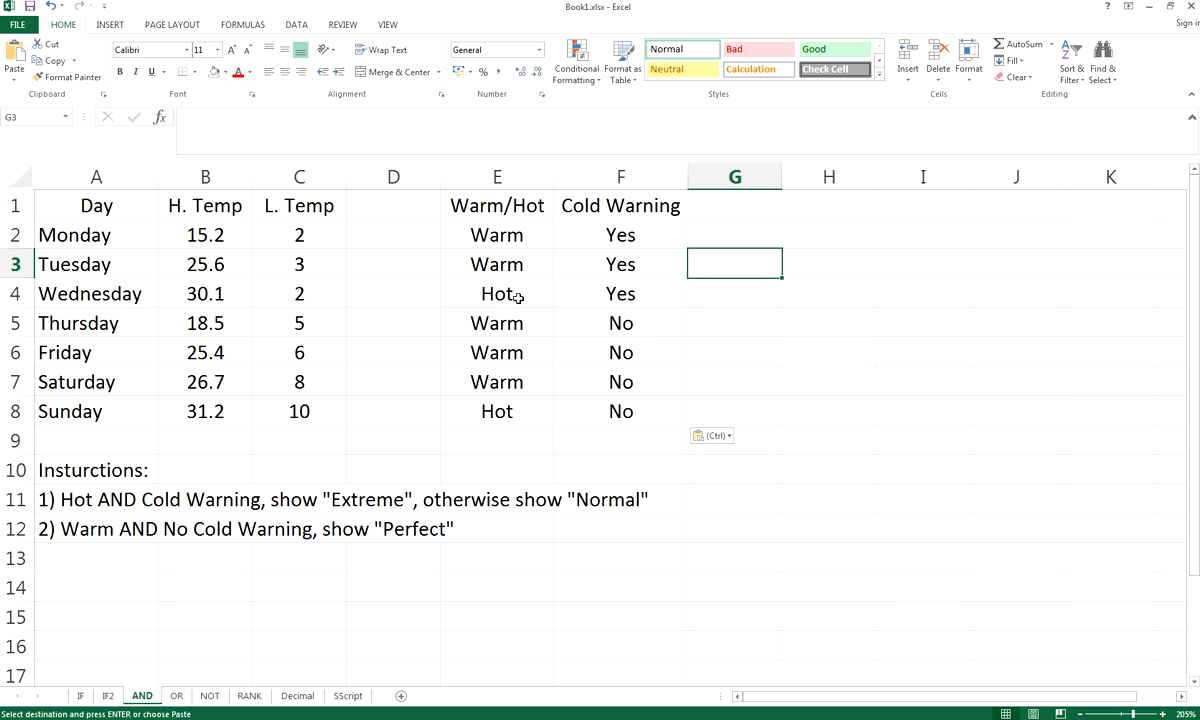
pyautogui.click(494, 294)
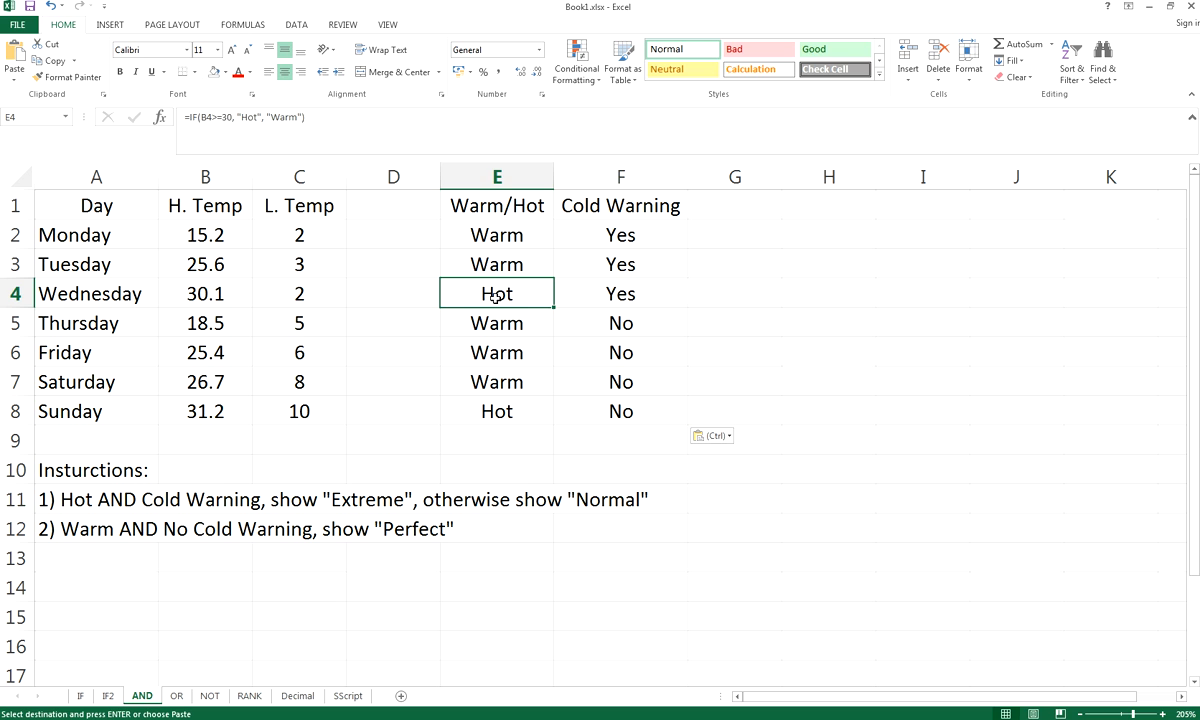
pyautogui.click(586, 294)
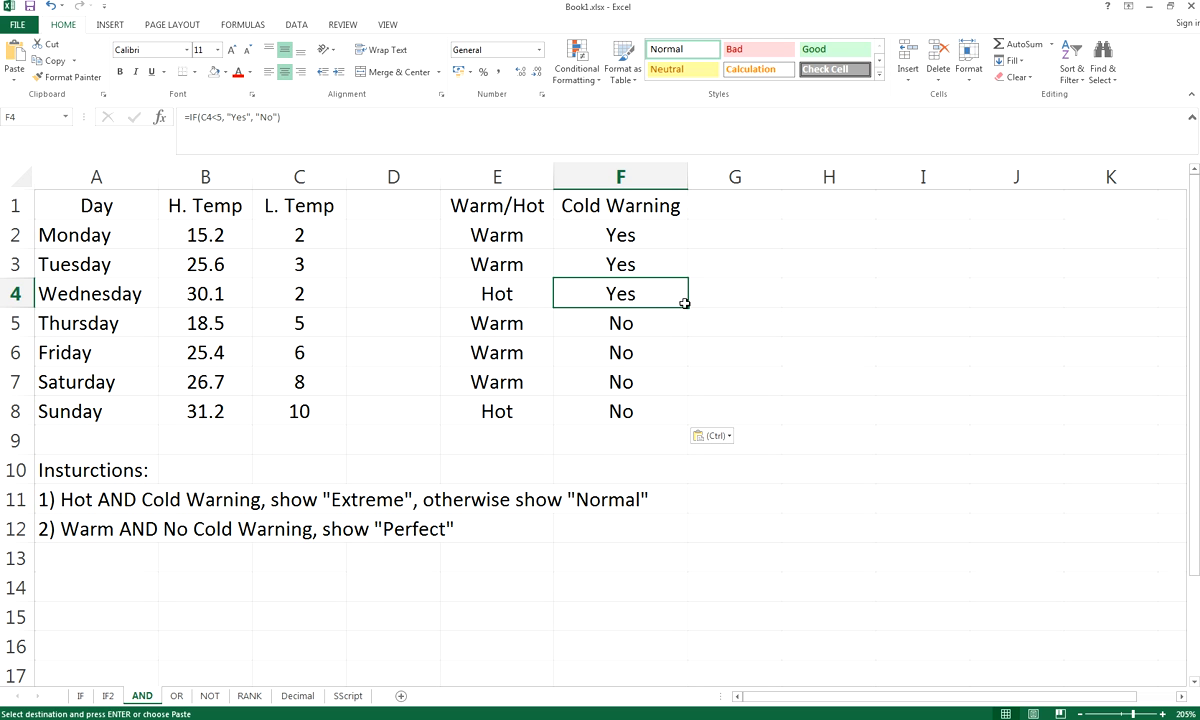
pyautogui.click(738, 289)
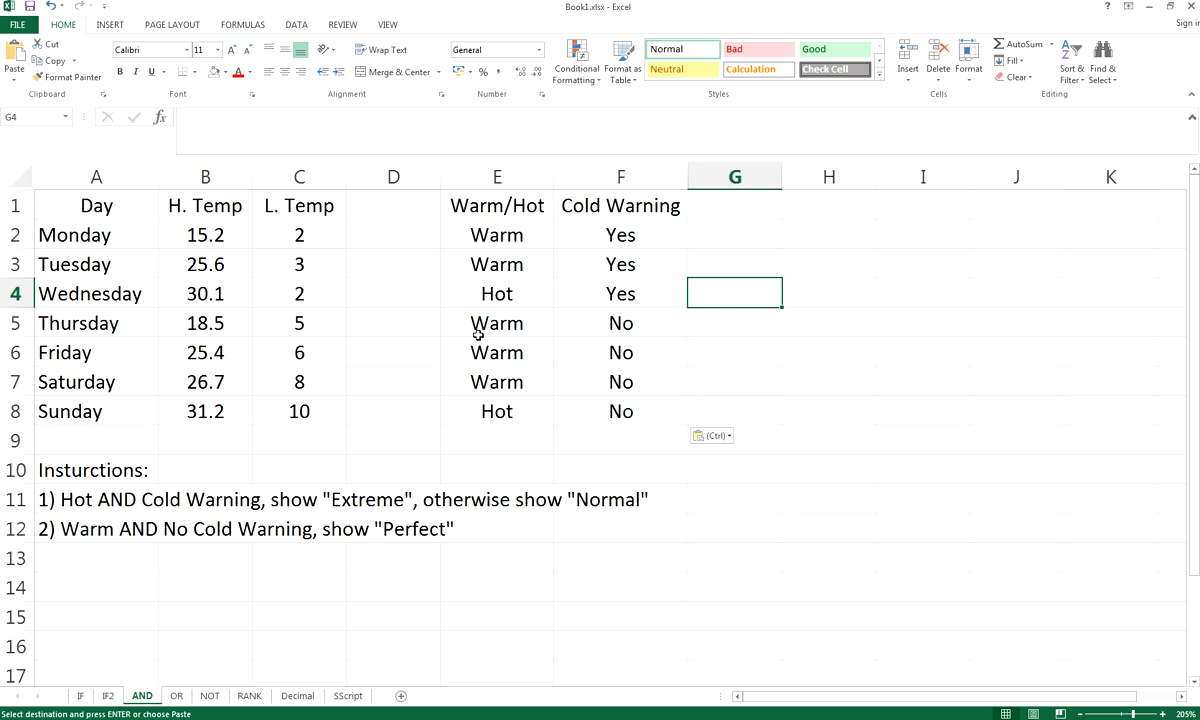
pyautogui.click(517, 321)
pyautogui.click(647, 325)
pyautogui.click(538, 353)
pyautogui.click(588, 411)
pyautogui.click(504, 412)
pyautogui.click(623, 411)
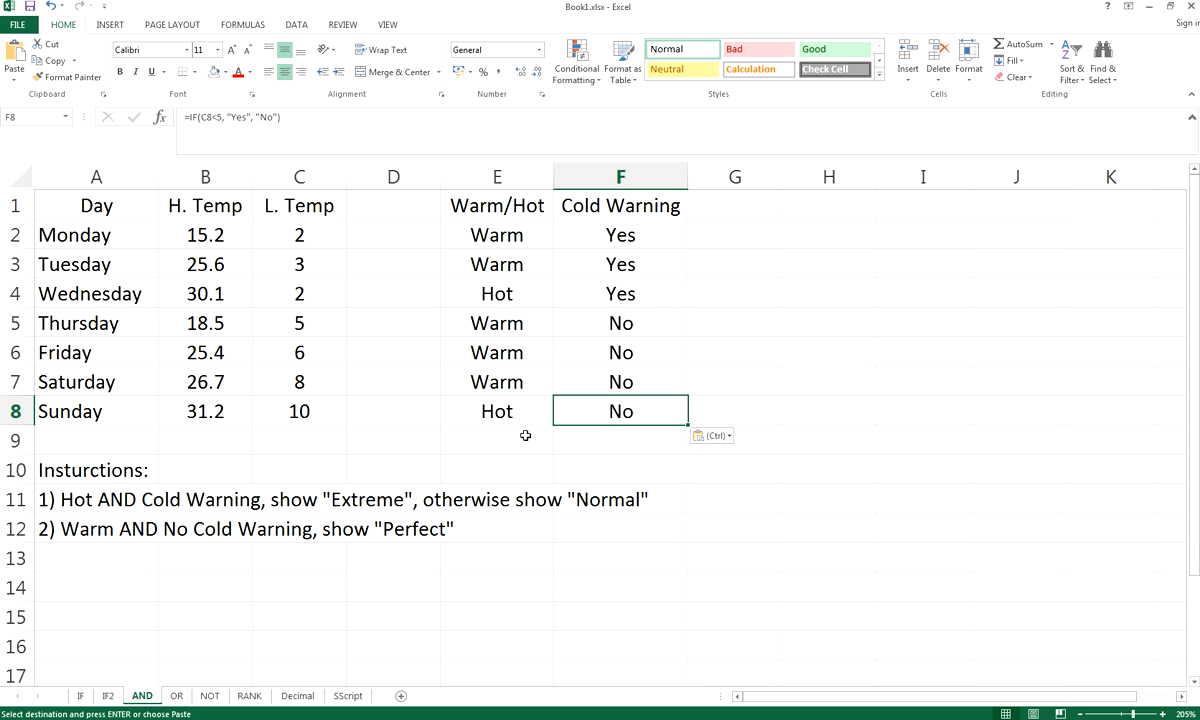
# Reread the "Extreme"/"Normal" instruction and check the Warm/Hot and Cold Warning cells for the last days and Monday.
pyautogui.click(80, 478)
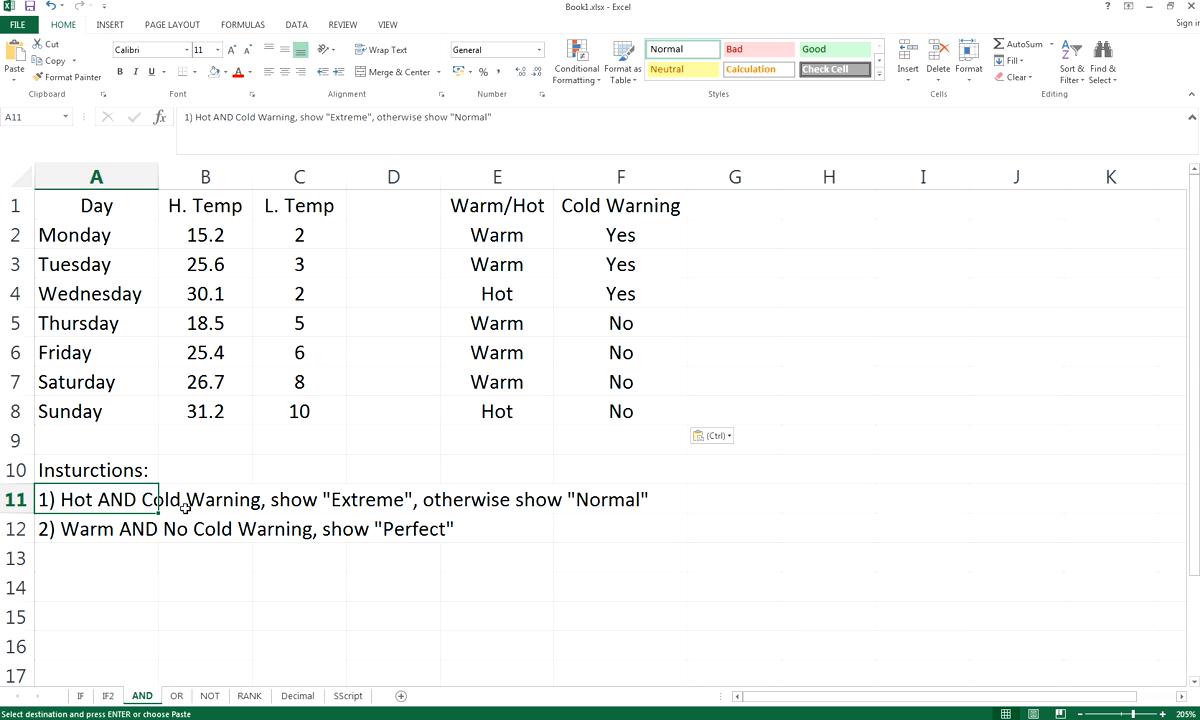
pyautogui.click(558, 401)
pyautogui.click(488, 384)
pyautogui.click(585, 386)
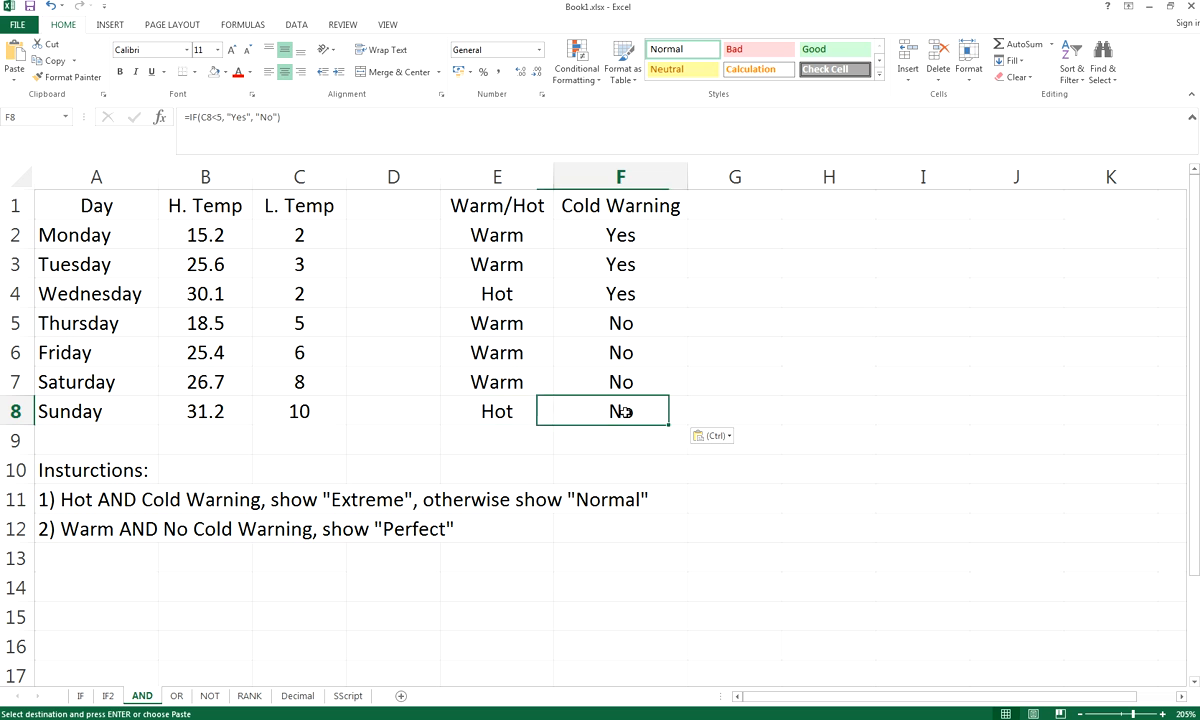
pyautogui.click(743, 408)
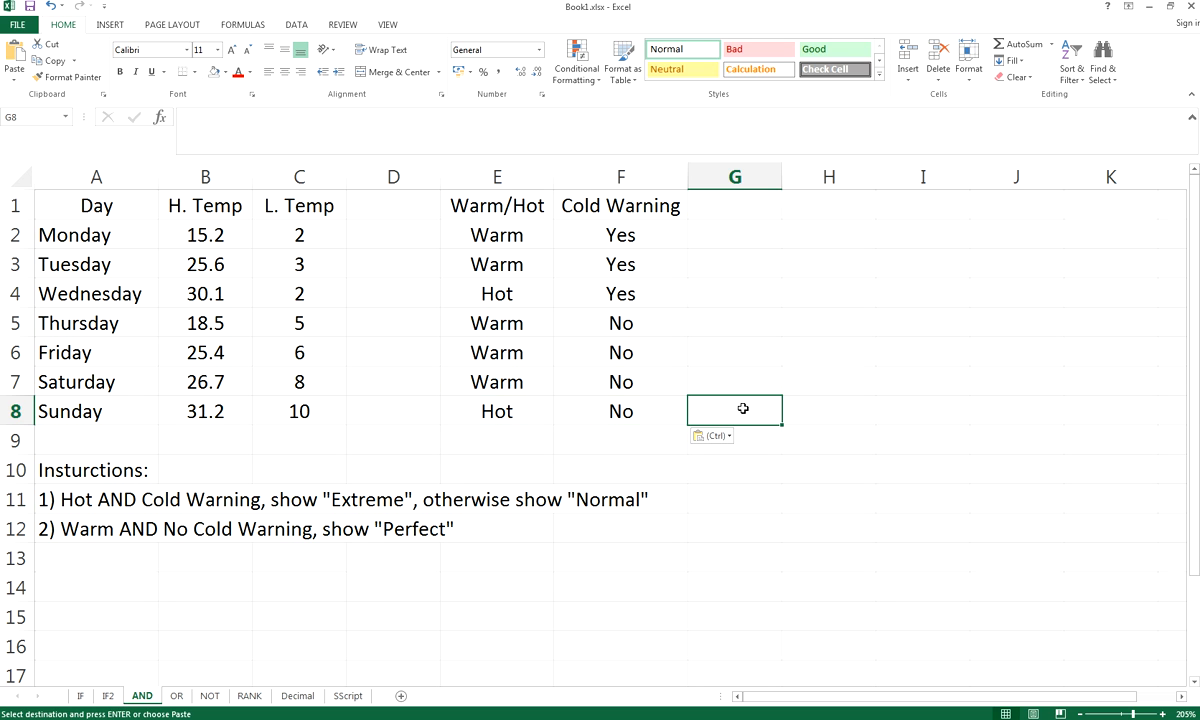
pyautogui.click(760, 380)
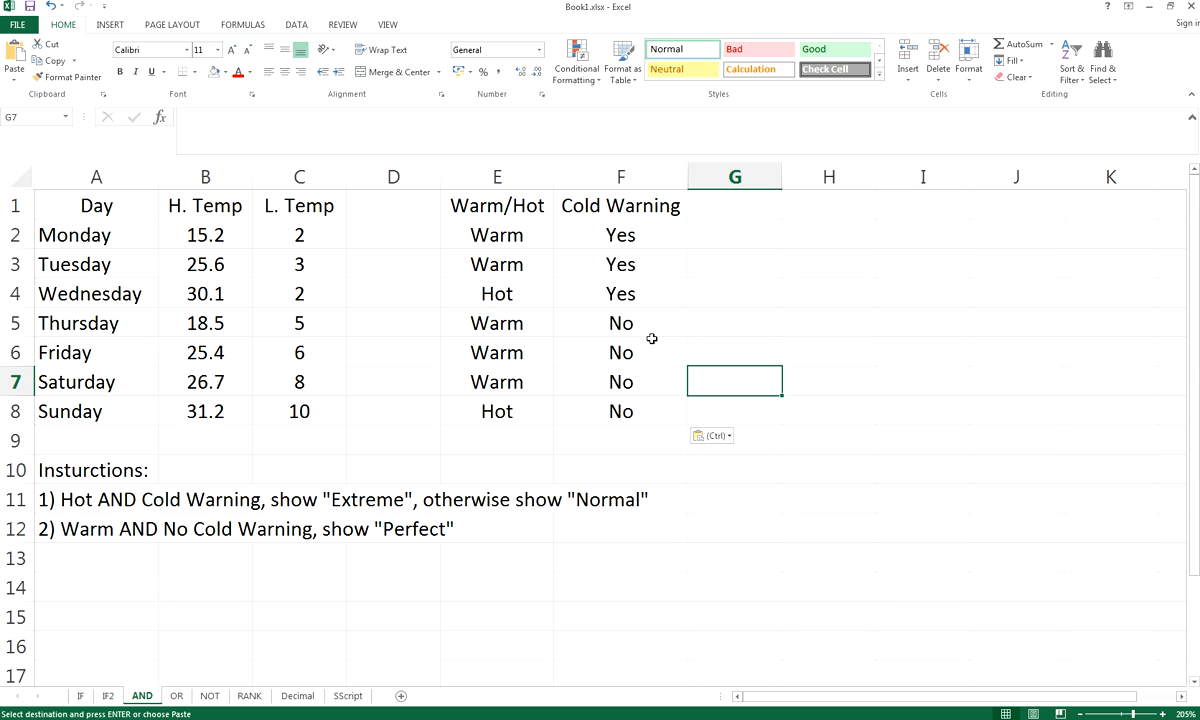
pyautogui.click(712, 301)
pyautogui.click(496, 233)
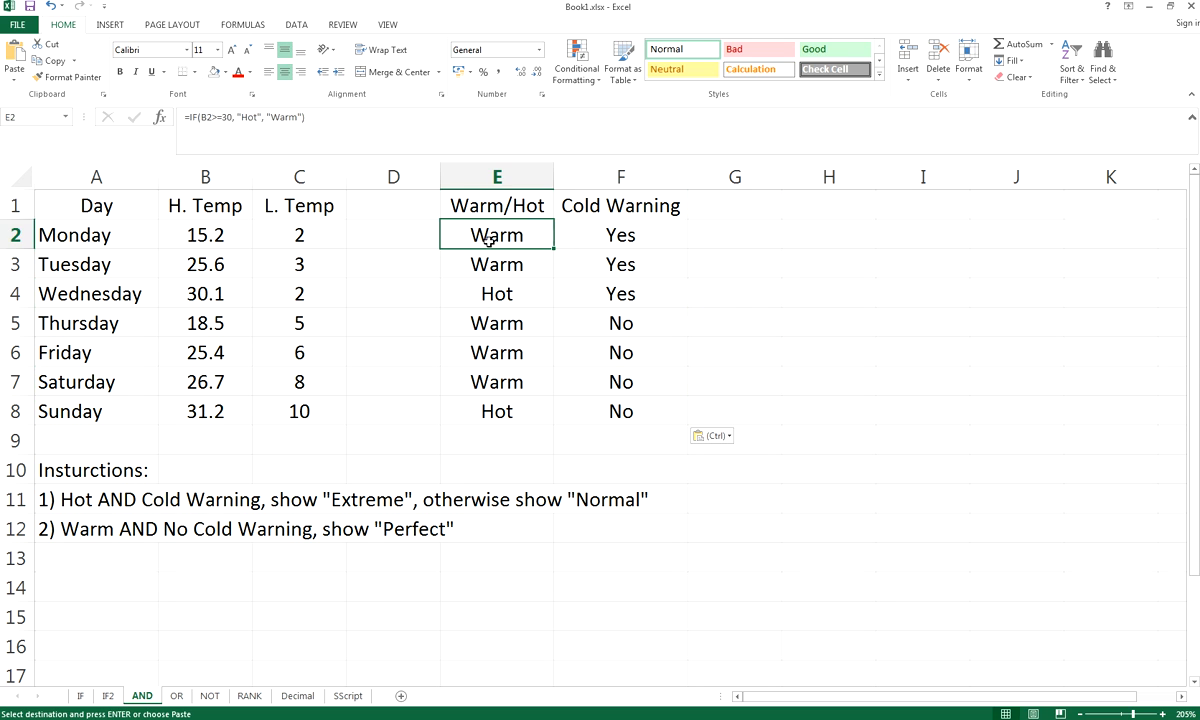
pyautogui.click(630, 236)
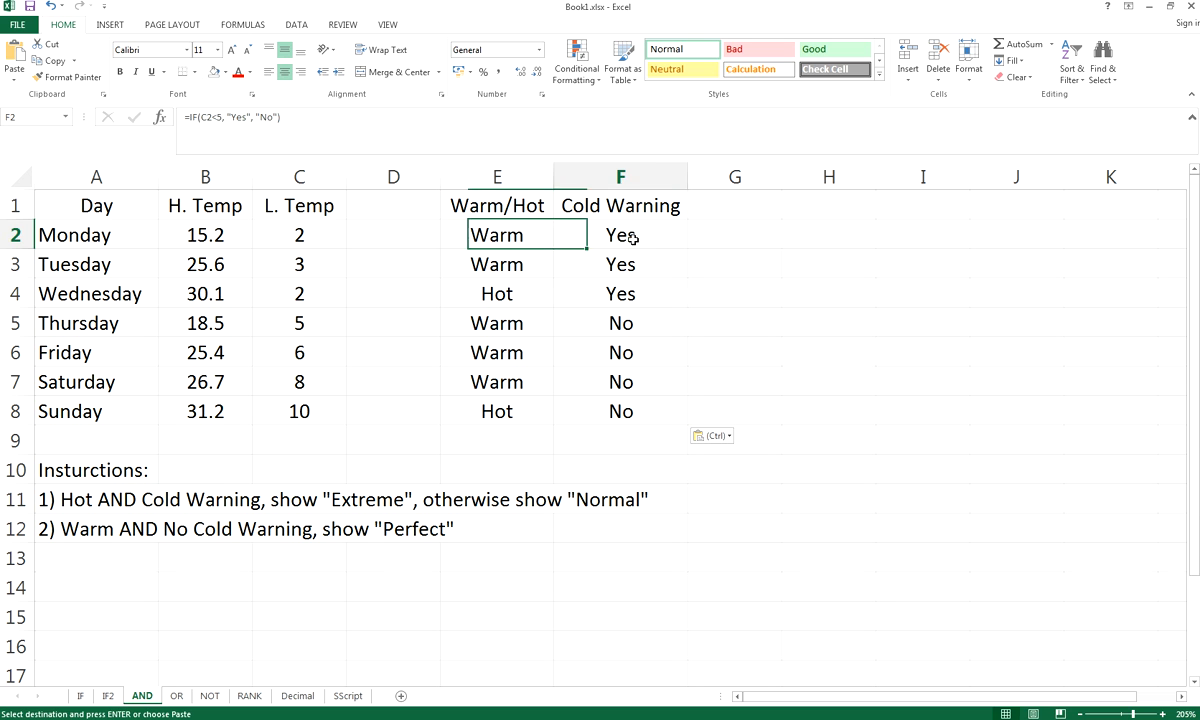
# Start an IF formula in G2 whose logical test is AND(E2="HOT", F2="YES").
pyautogui.click(727, 236)
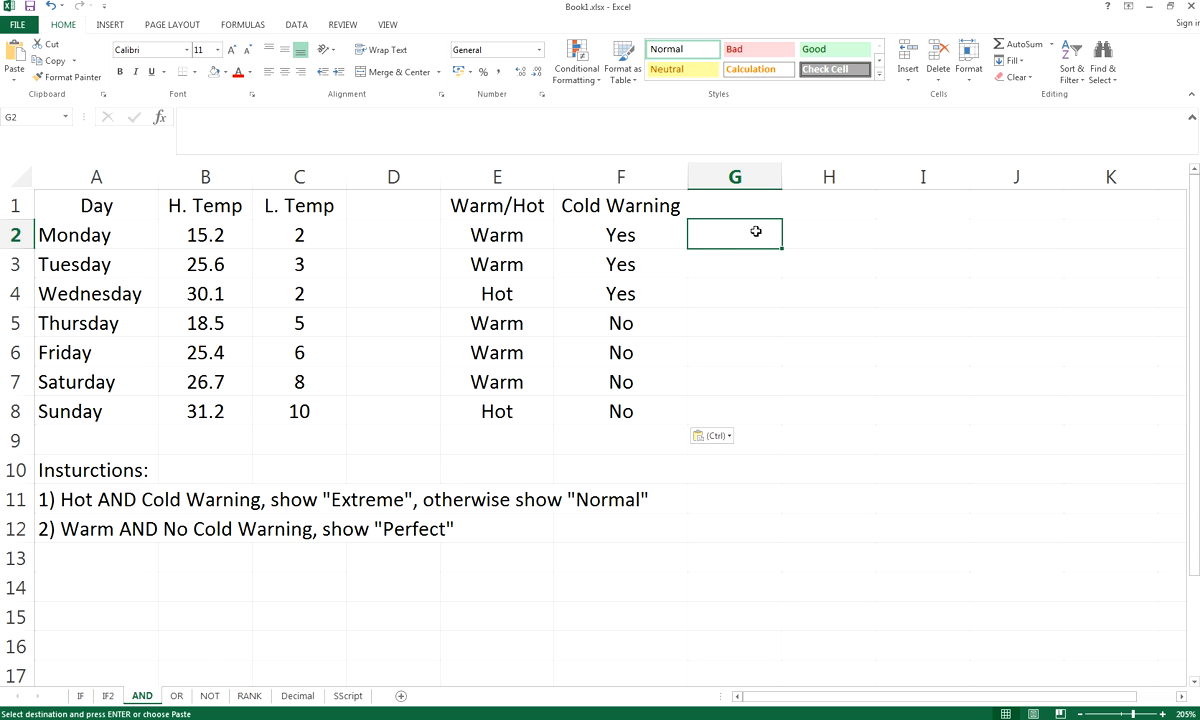
pyautogui.write('=')
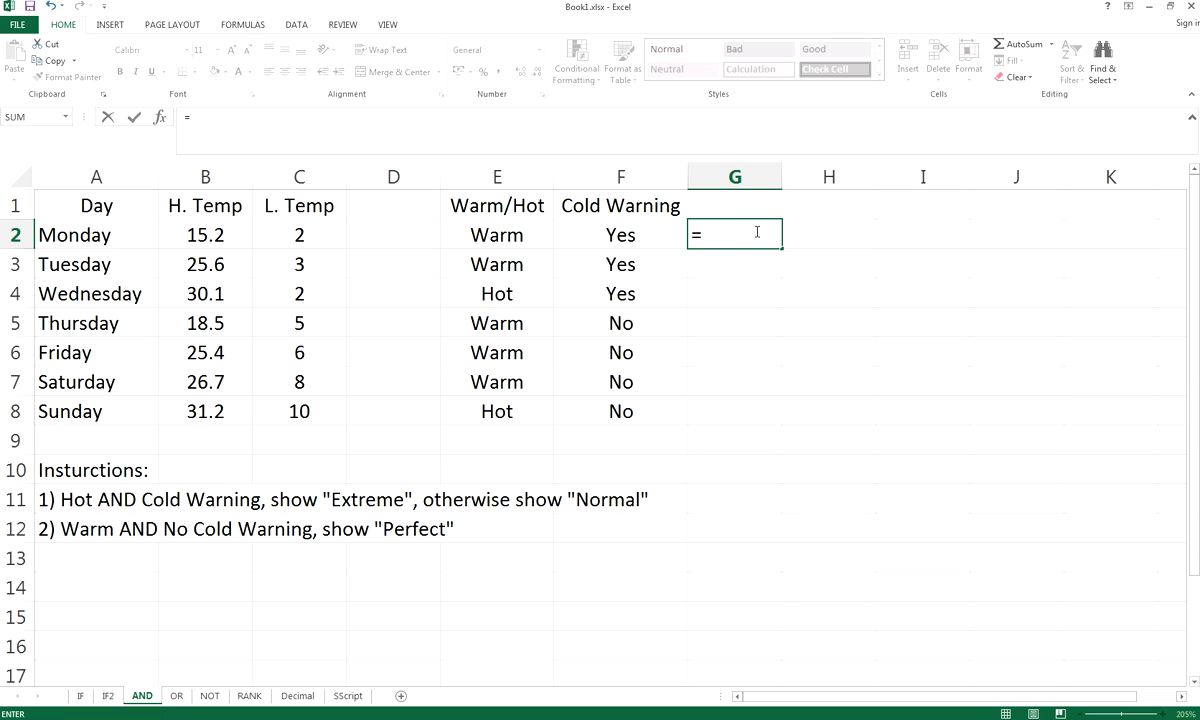
pyautogui.write('IF(')
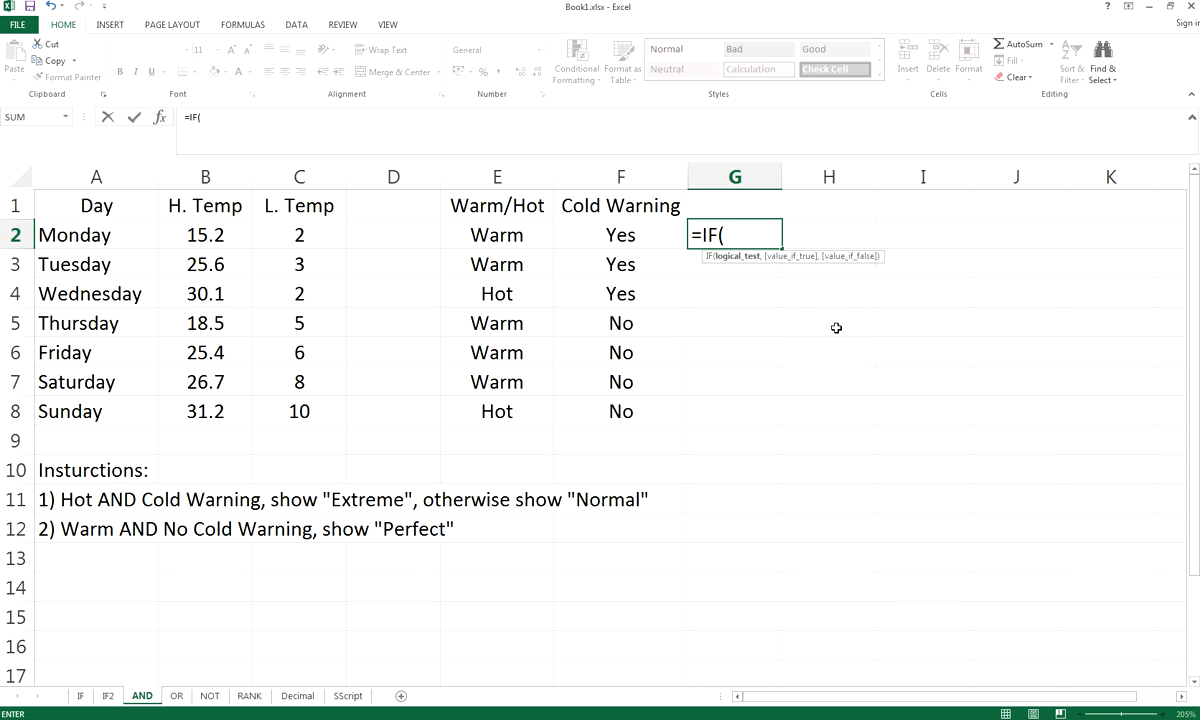
pyautogui.write('AND')
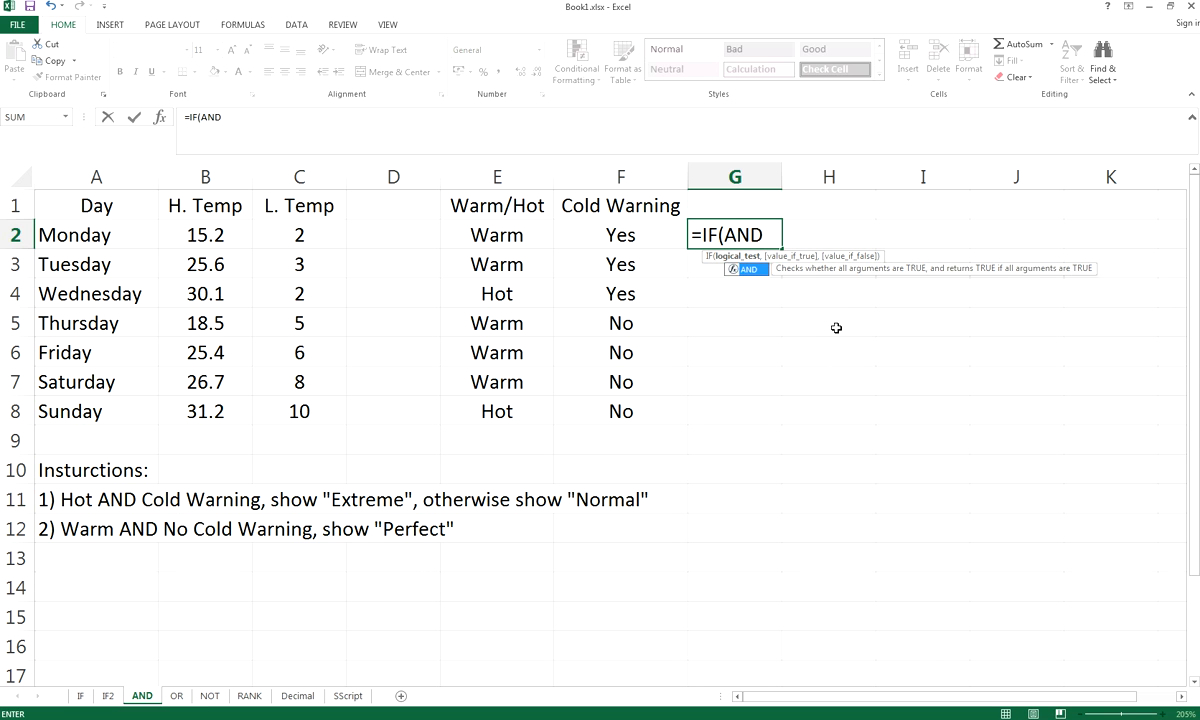
pyautogui.write('(')
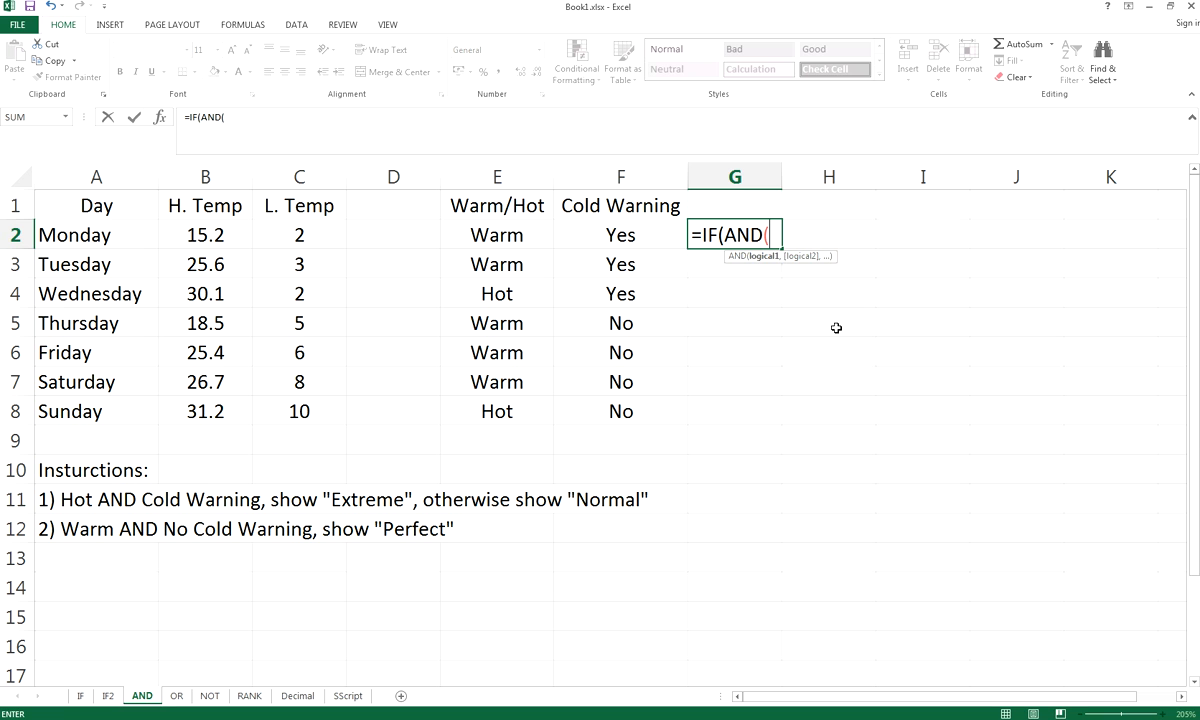
pyautogui.write('E')
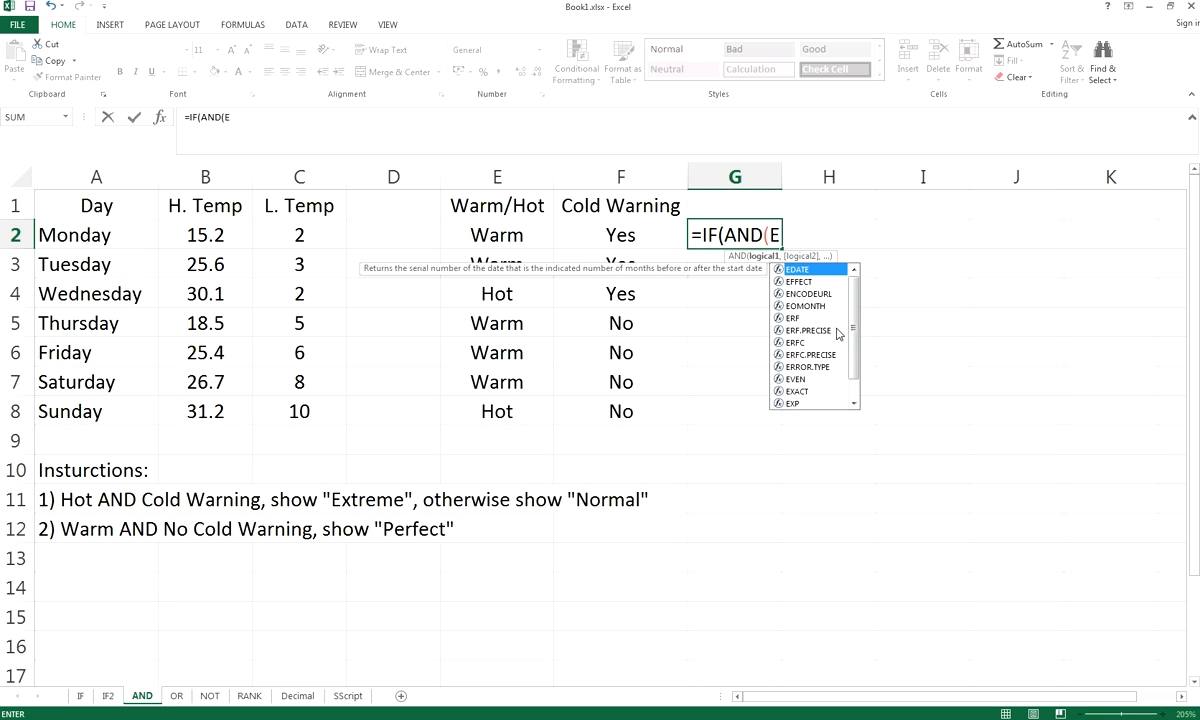
pyautogui.write('1="')
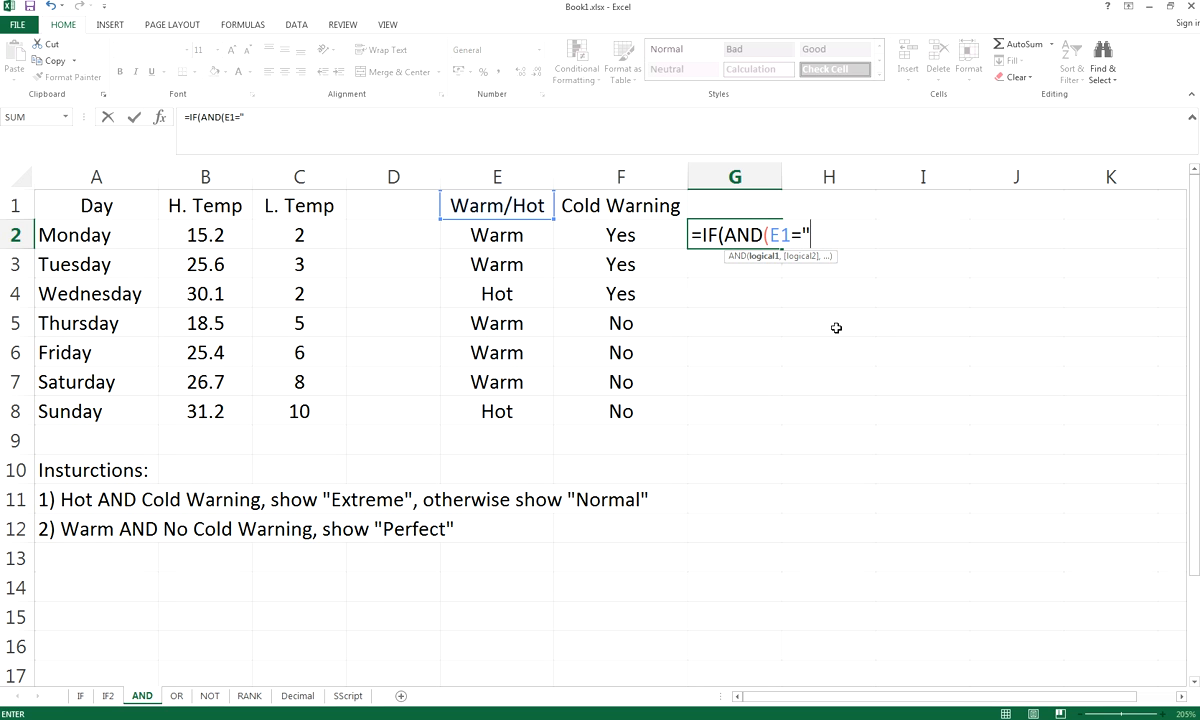
pyautogui.press('BackSpace')
pyautogui.press('BackSpace')
pyautogui.press('BackSpace')
pyautogui.write('2="')
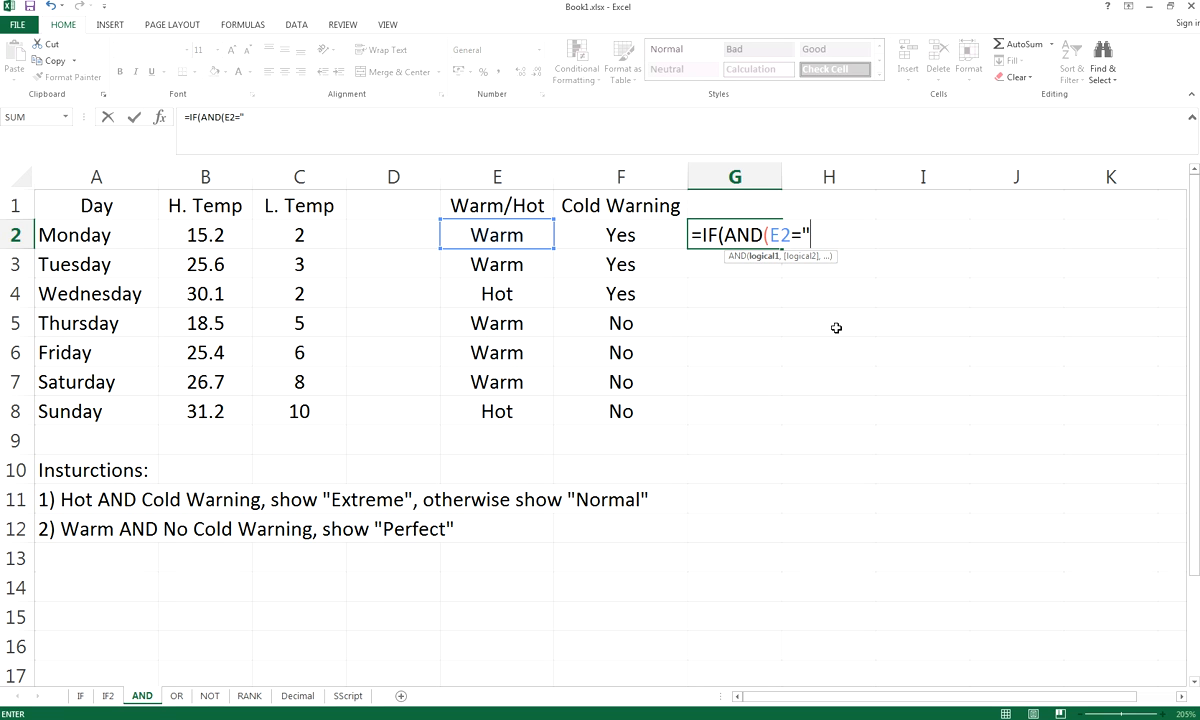
pyautogui.write('HOT", ')
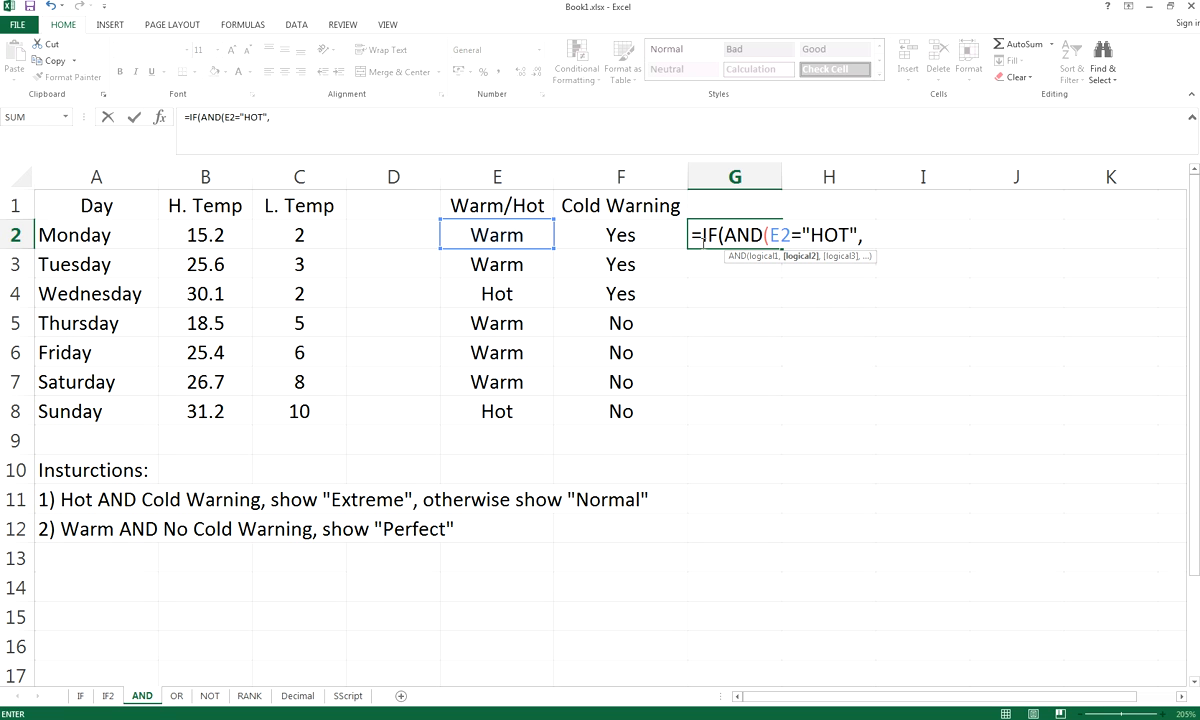
pyautogui.write('F2="YES')
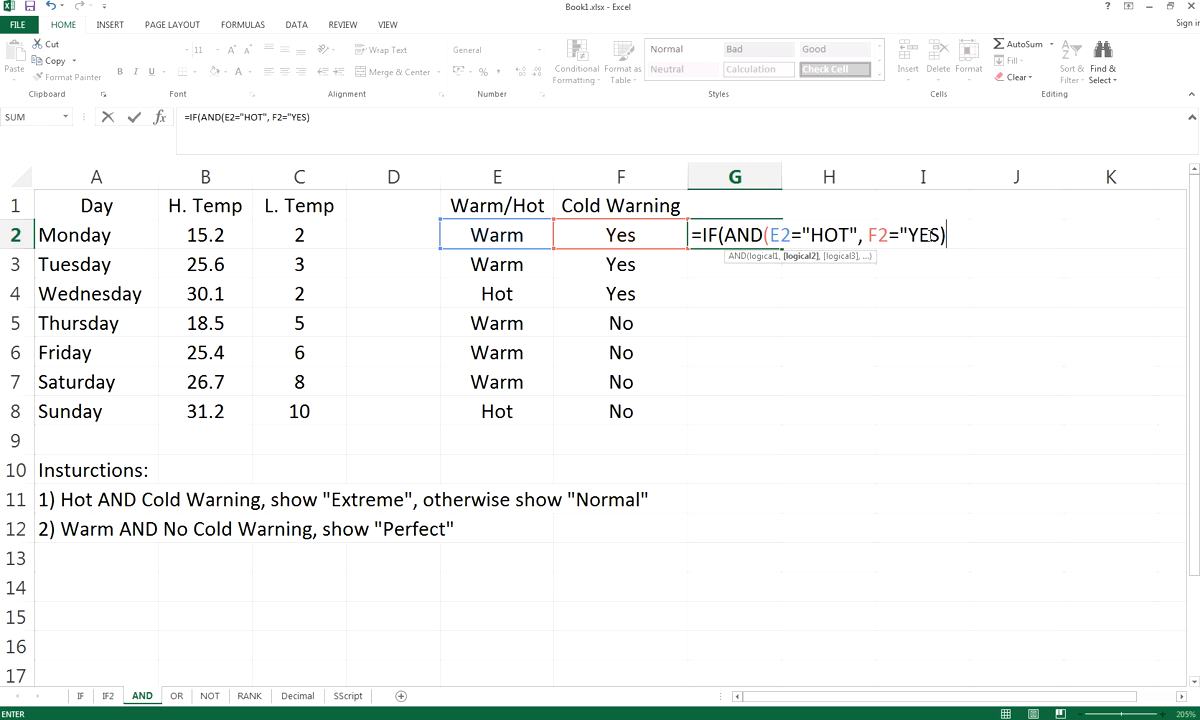
pyautogui.write('")')
# Complete the G2 IF formula with "Extreme" as the true value and "Normal" as the false value, and enter it.
pyautogui.moveTo(723, 234); pyautogui.dragTo(958, 234)
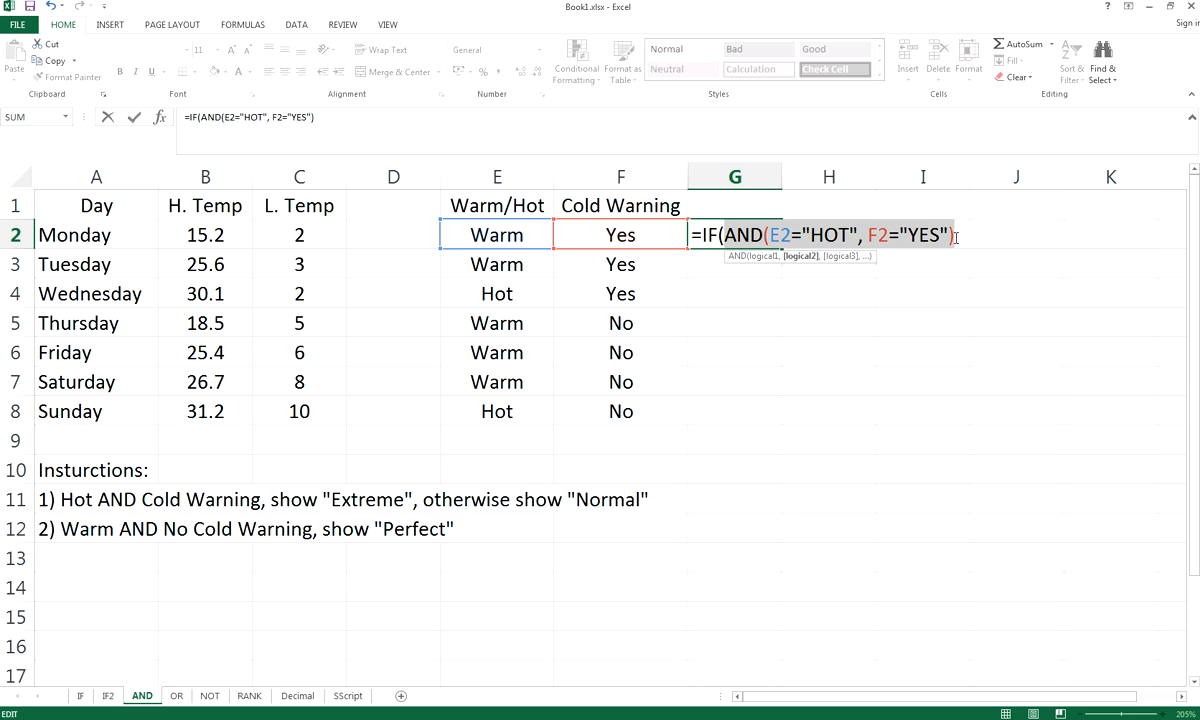
pyautogui.click(801, 232)
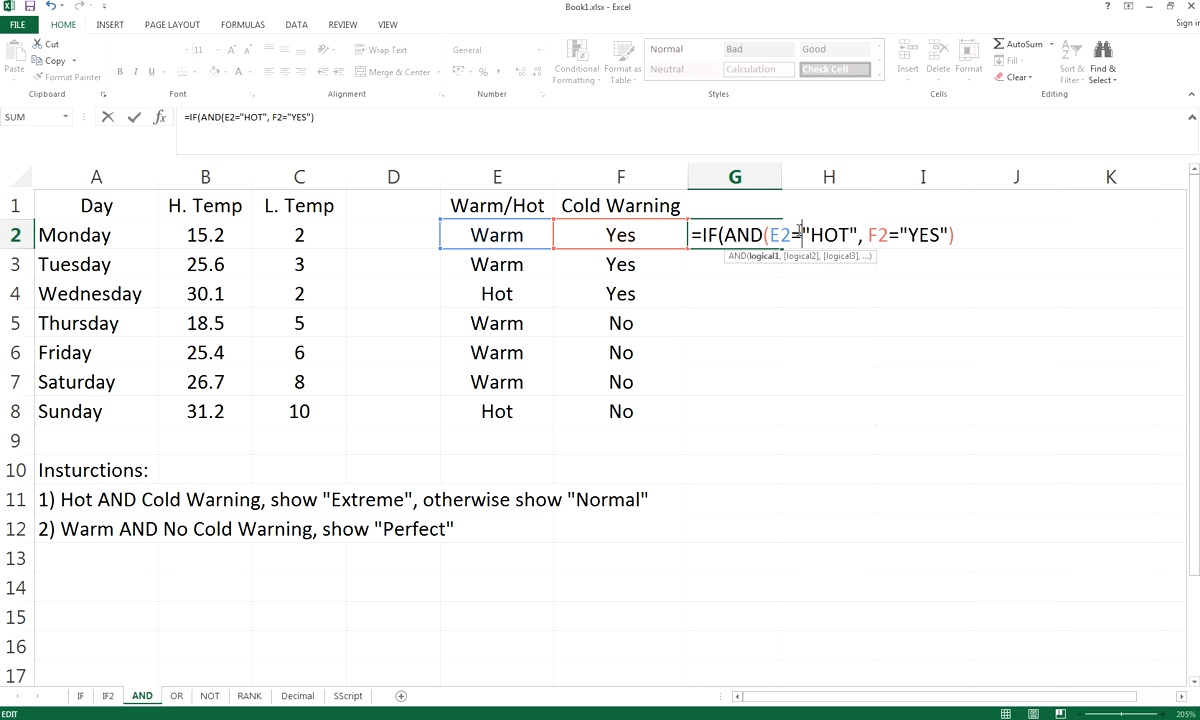
pyautogui.click(874, 234)
pyautogui.click(804, 236)
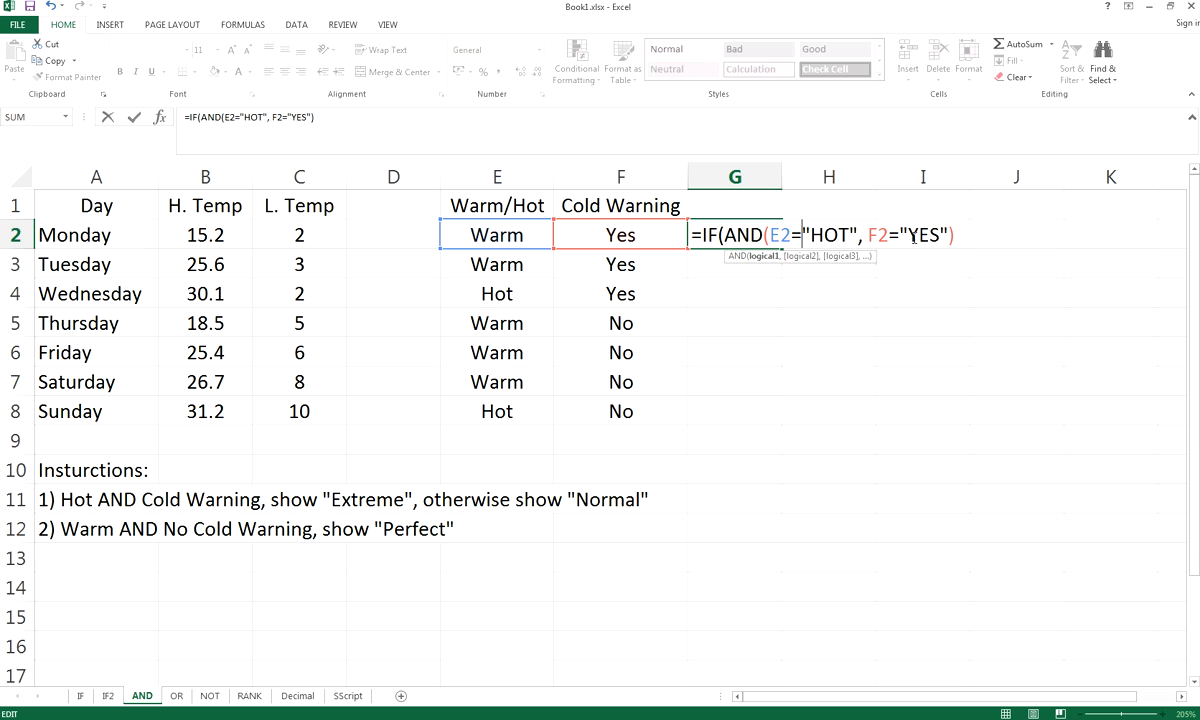
pyautogui.click(957, 236)
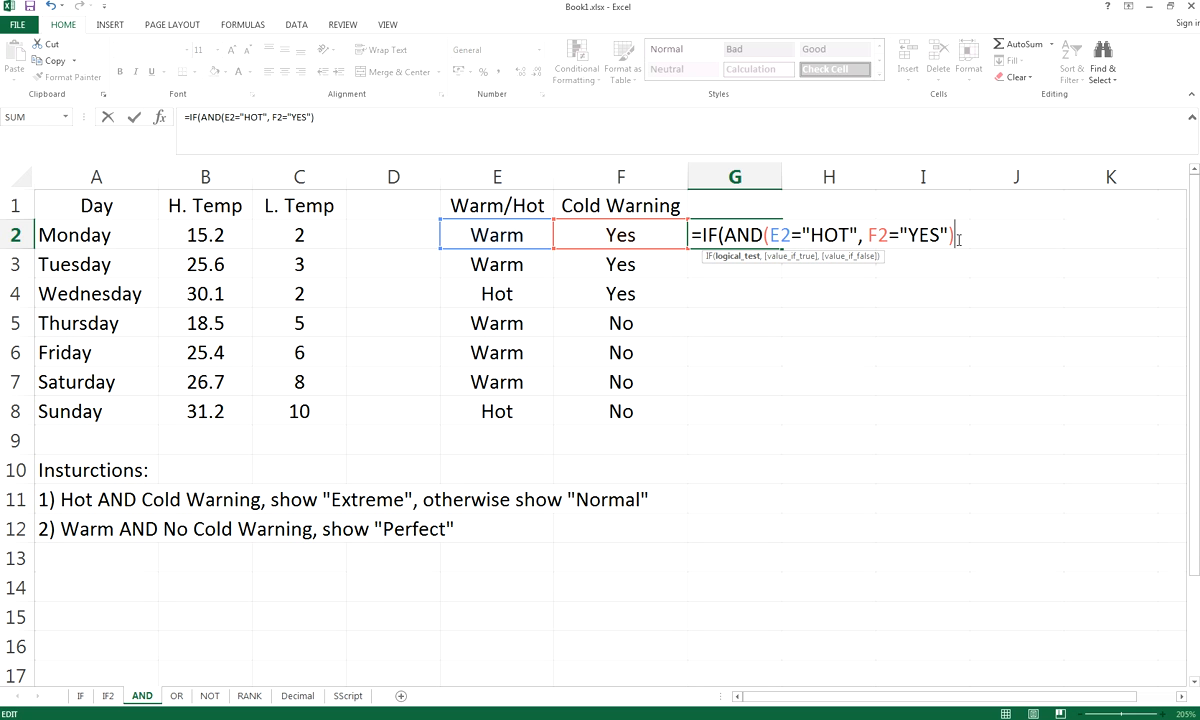
pyautogui.write(',')
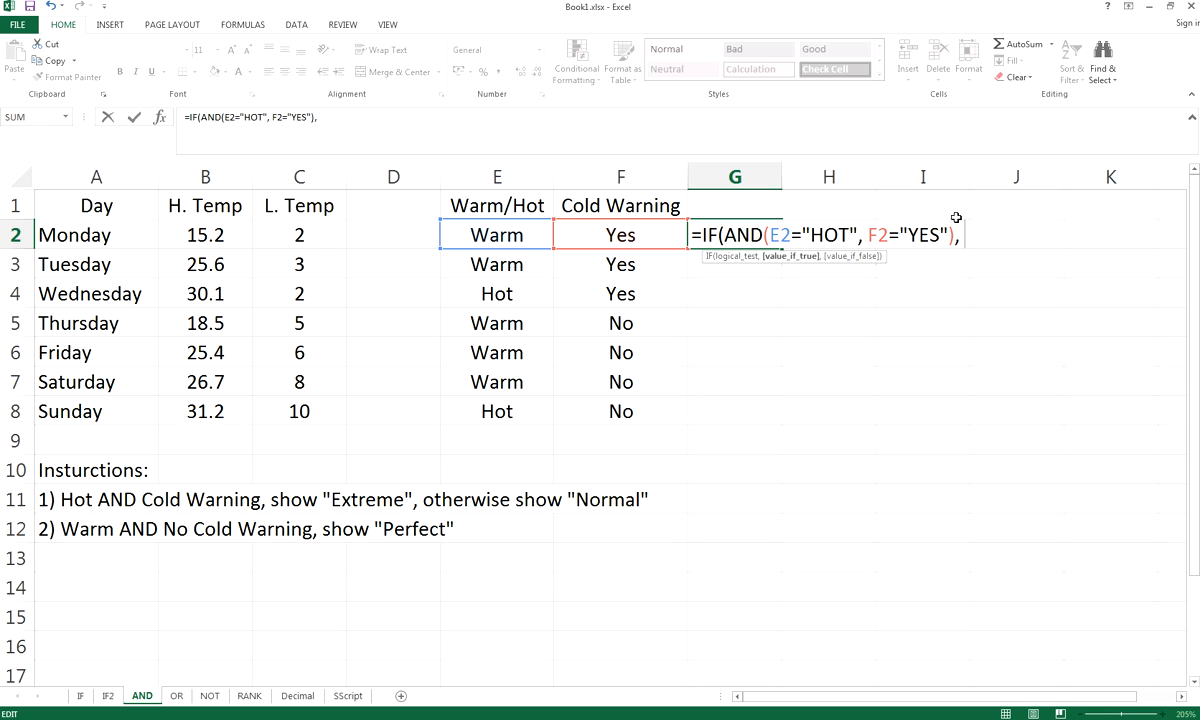
pyautogui.write(' "Extreme",')
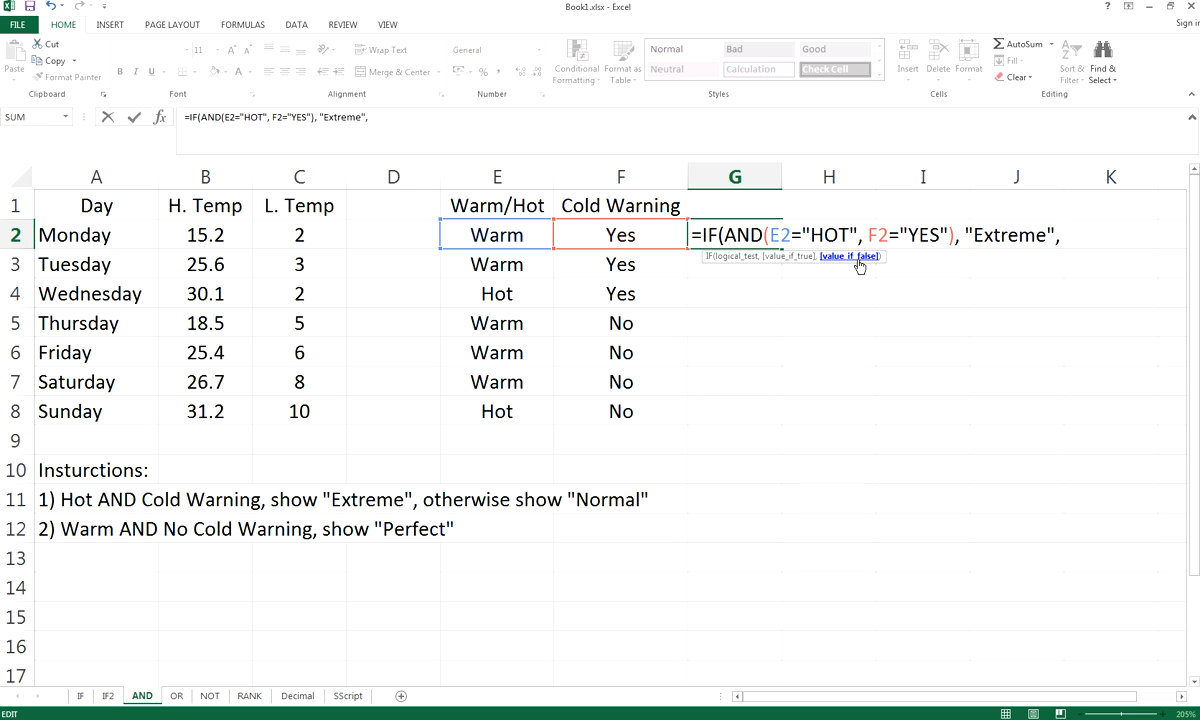
pyautogui.write(' "')
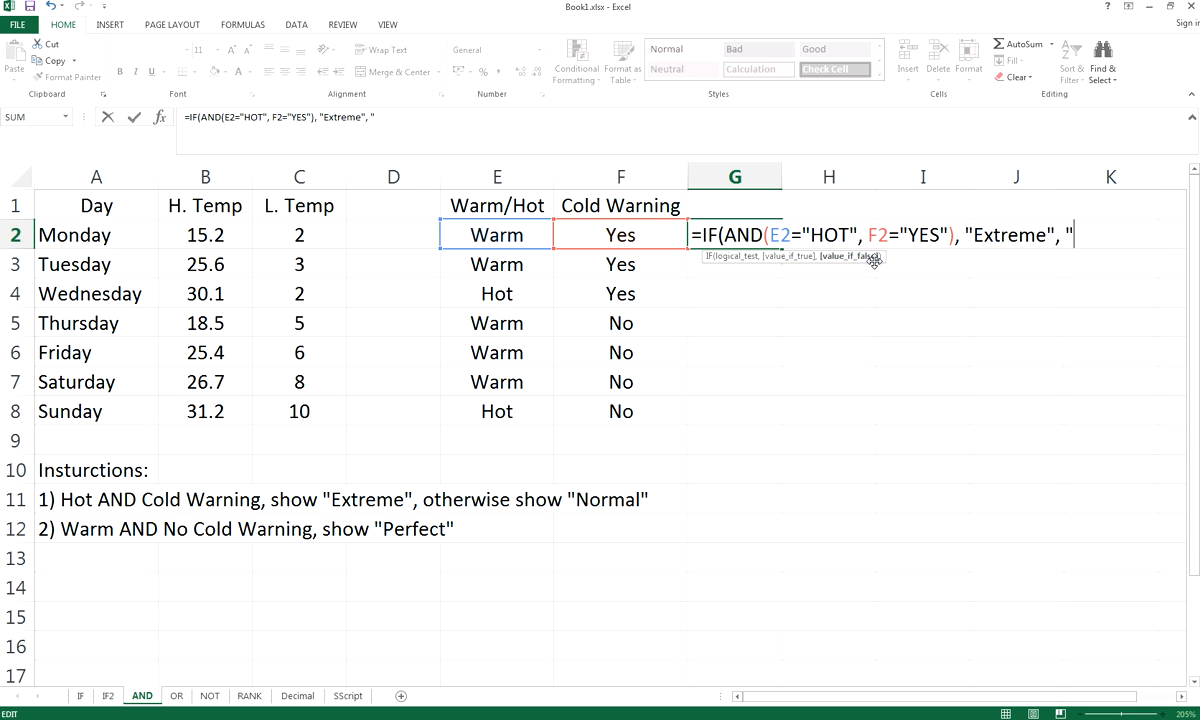
pyautogui.write('Normal')
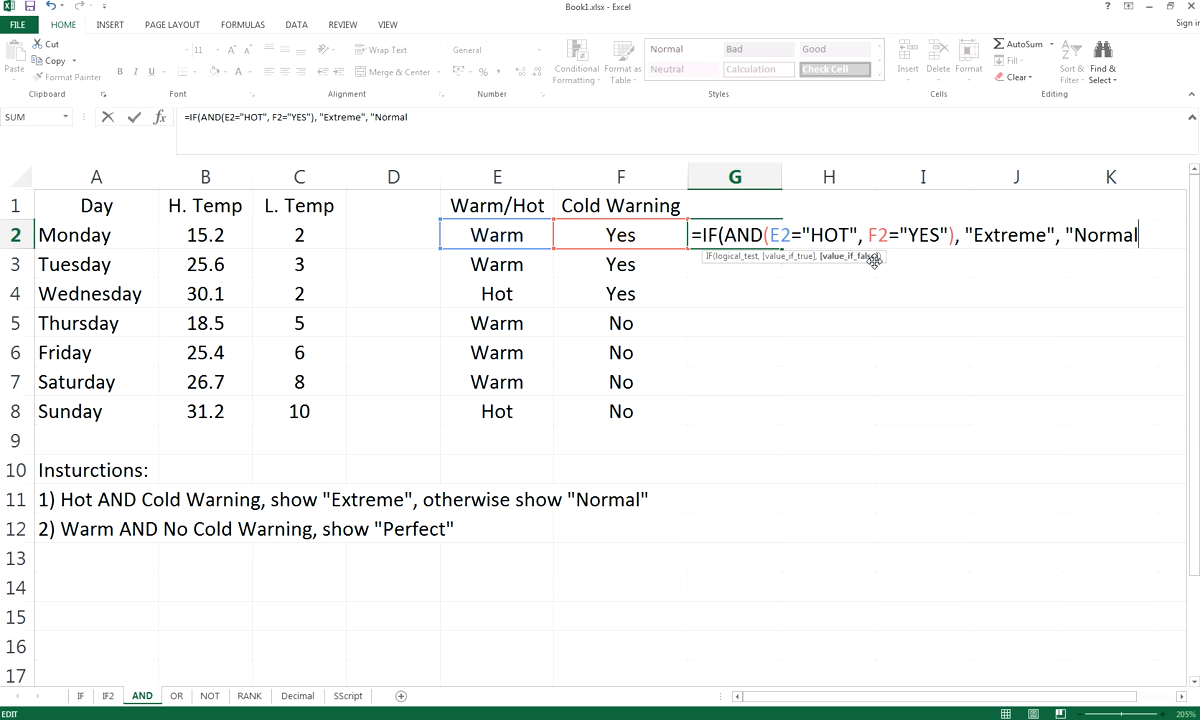
pyautogui.write('")')
pyautogui.press('Return')
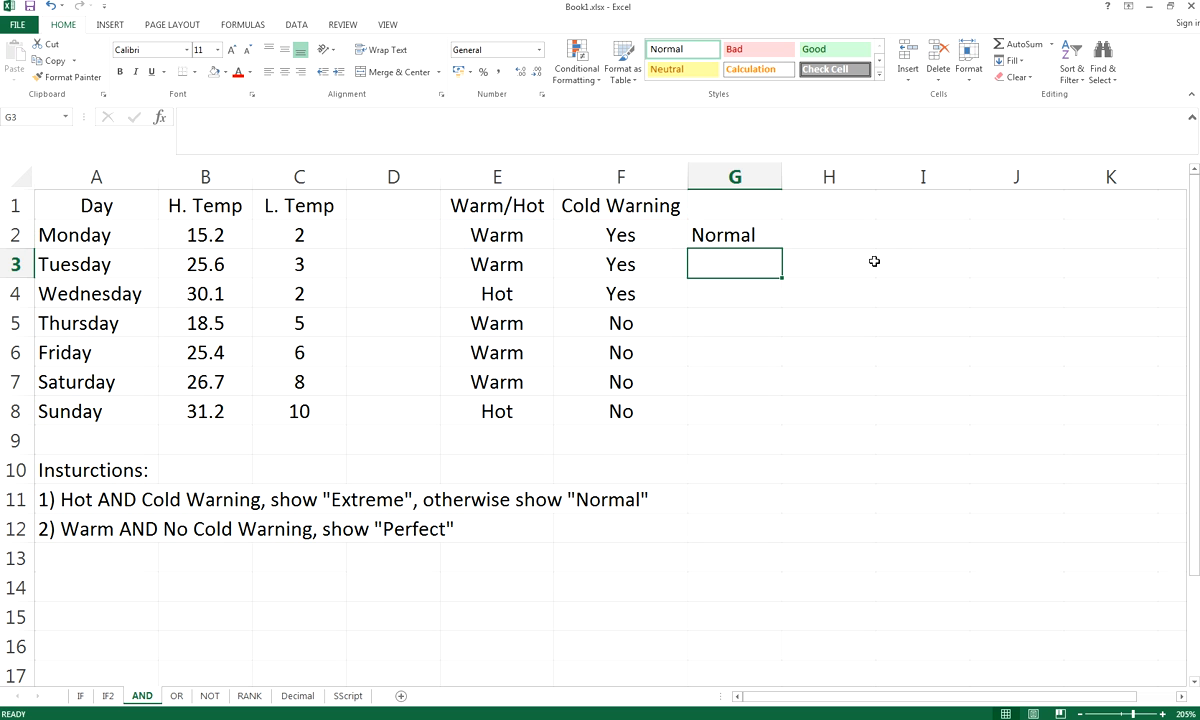
# Fill the G2 formula down through G8 for the remaining days.
pyautogui.click(760, 236)
pyautogui.moveTo(782, 247); pyautogui.dragTo(758, 421)
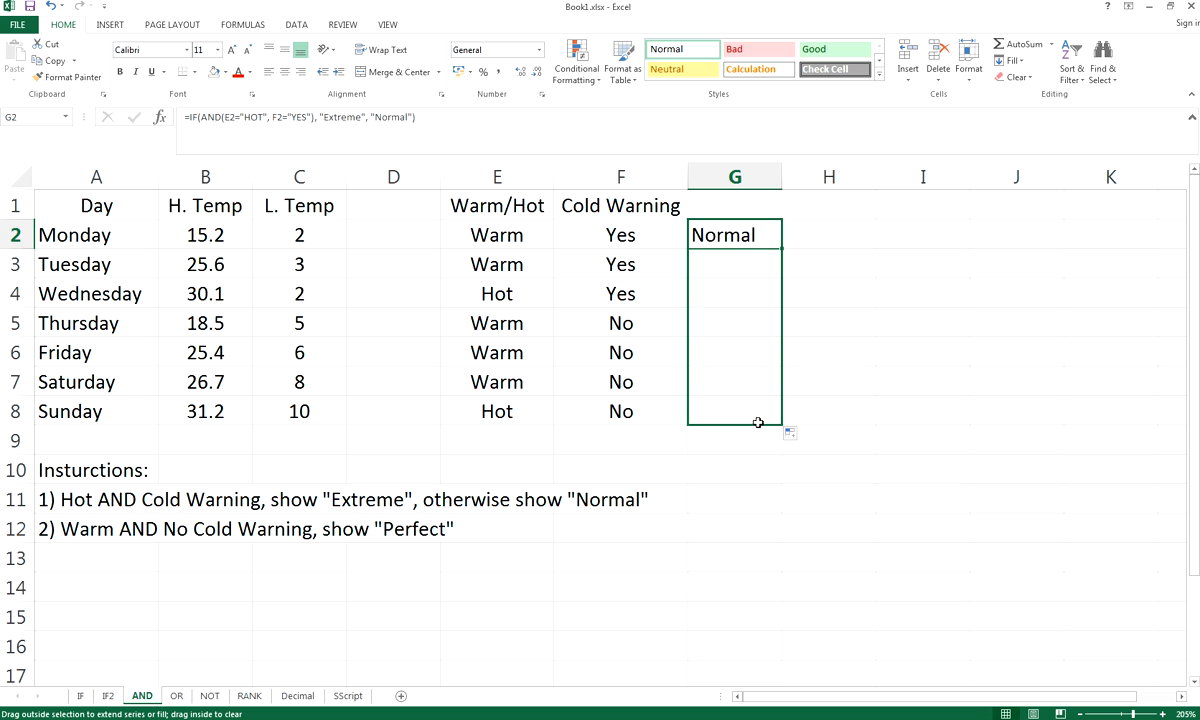
pyautogui.click(980, 420)
# Check Wednesday's formula result in G4 against its Warm/Hot and Cold Warning cells.
pyautogui.click(757, 292)
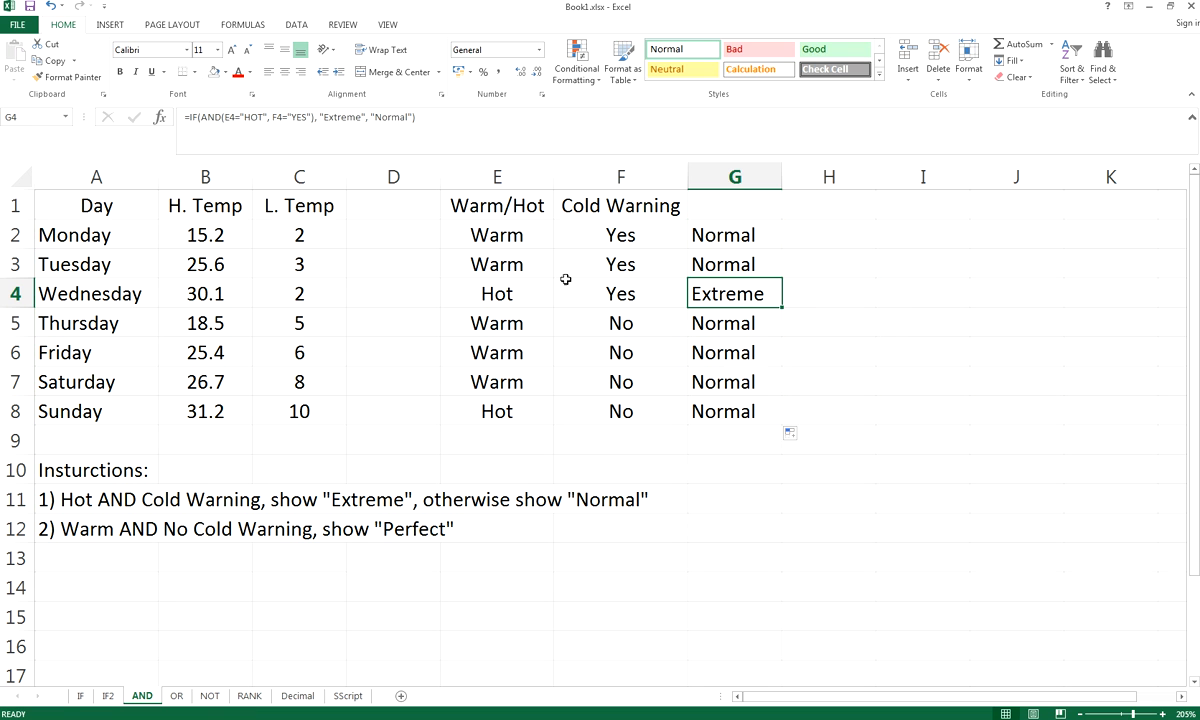
pyautogui.click(503, 296)
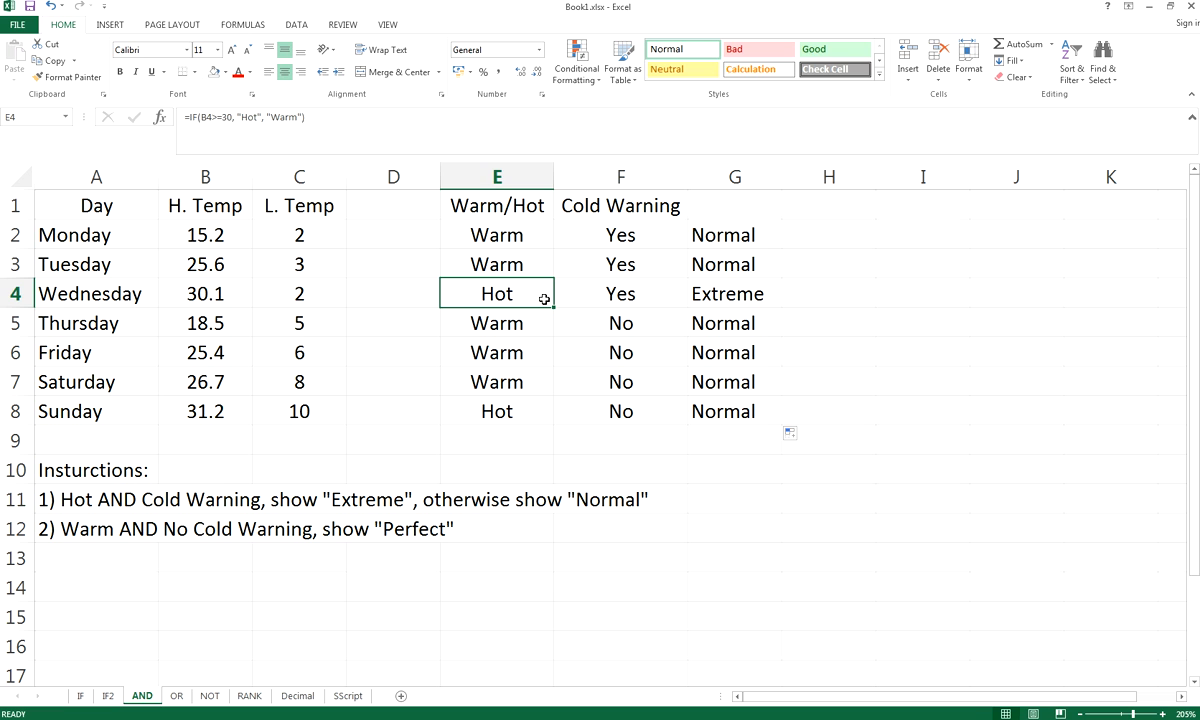
pyautogui.click(640, 294)
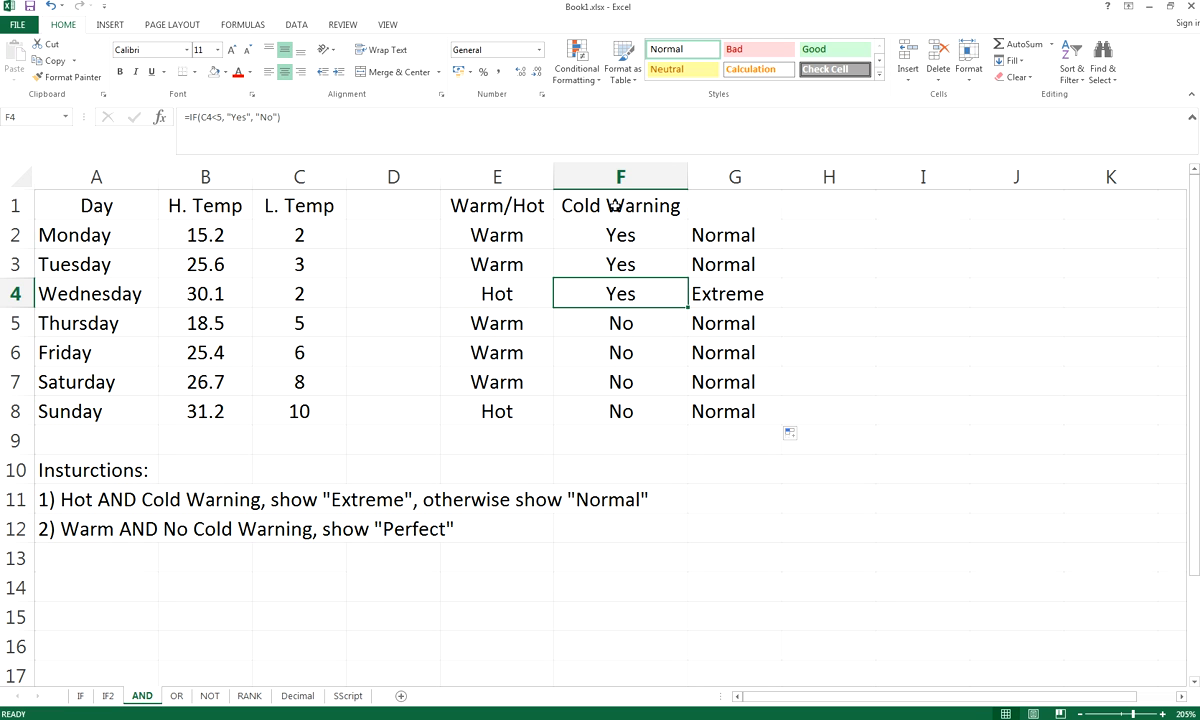
# Review the Extreme formula in G4 and the second instruction in A12 about warm days with no cold warning.
pyautogui.click(735, 292)
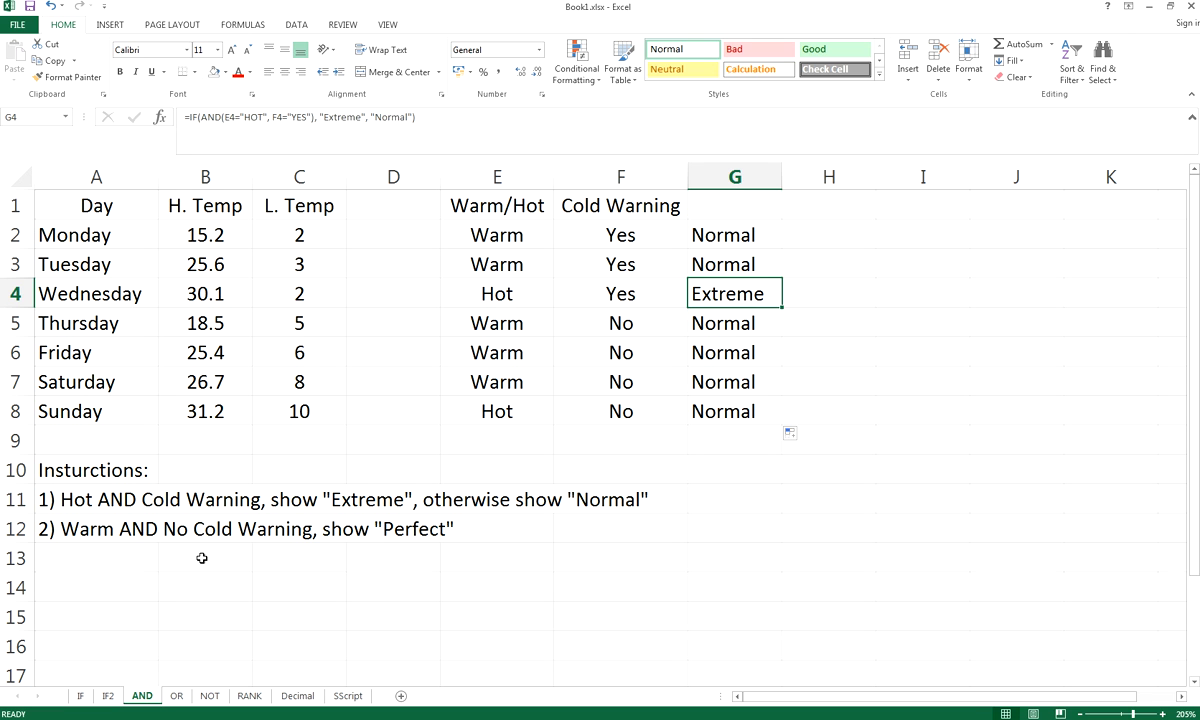
pyautogui.click(165, 551)
pyautogui.click(100, 531)
pyautogui.click(90, 553)
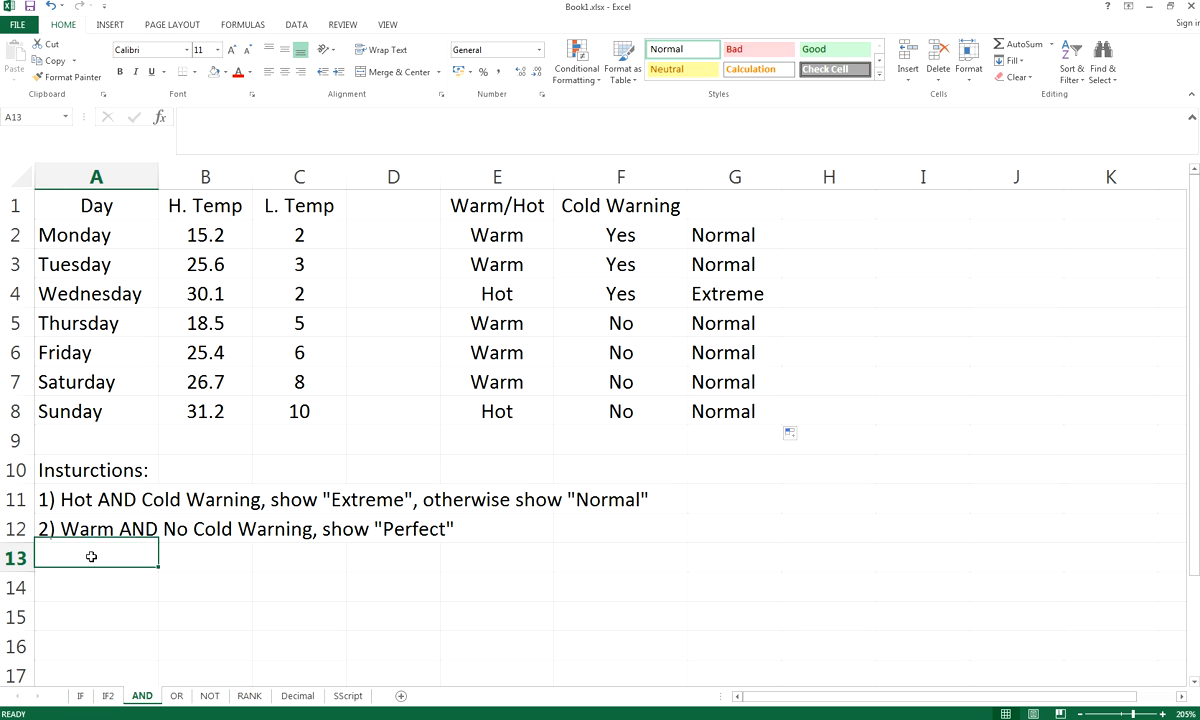
pyautogui.click(87, 534)
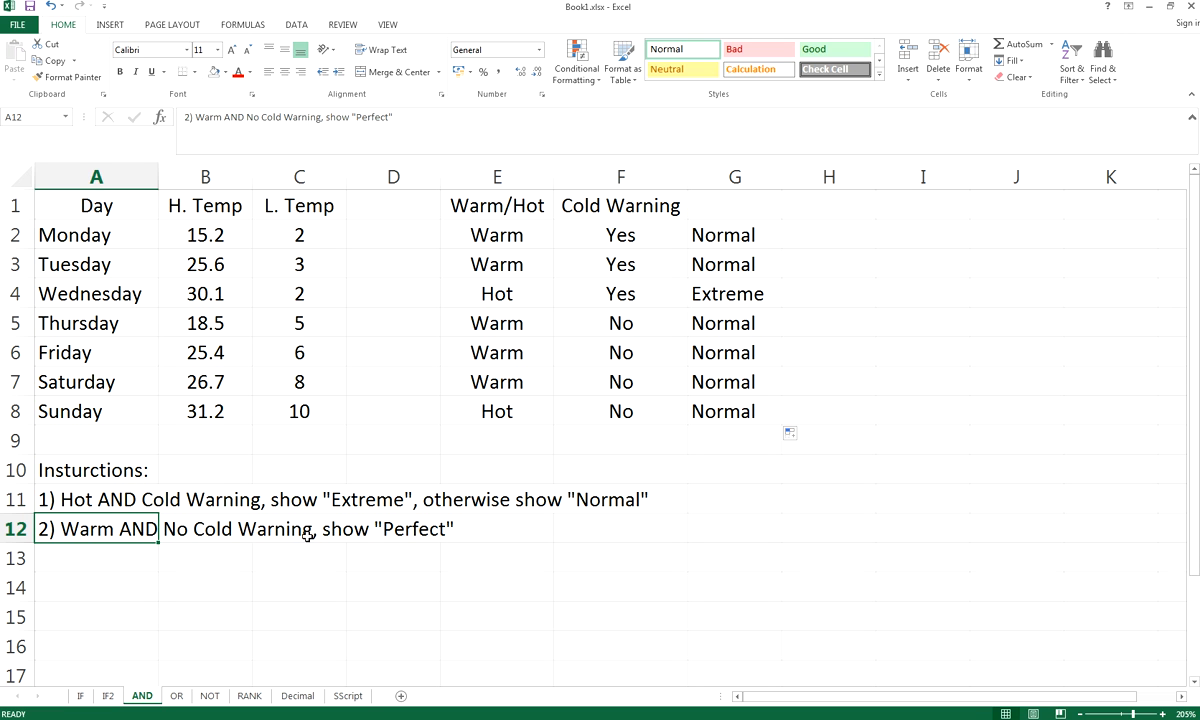
pyautogui.click(600, 405)
pyautogui.click(668, 441)
pyautogui.click(76, 535)
pyautogui.click(660, 431)
pyautogui.click(88, 518)
# Compare the Warm/Hot and Cold Warning cells of Sunday, Saturday, Friday, Wednesday and Tuesday with the second instruction's condition.
pyautogui.click(500, 414)
pyautogui.click(619, 414)
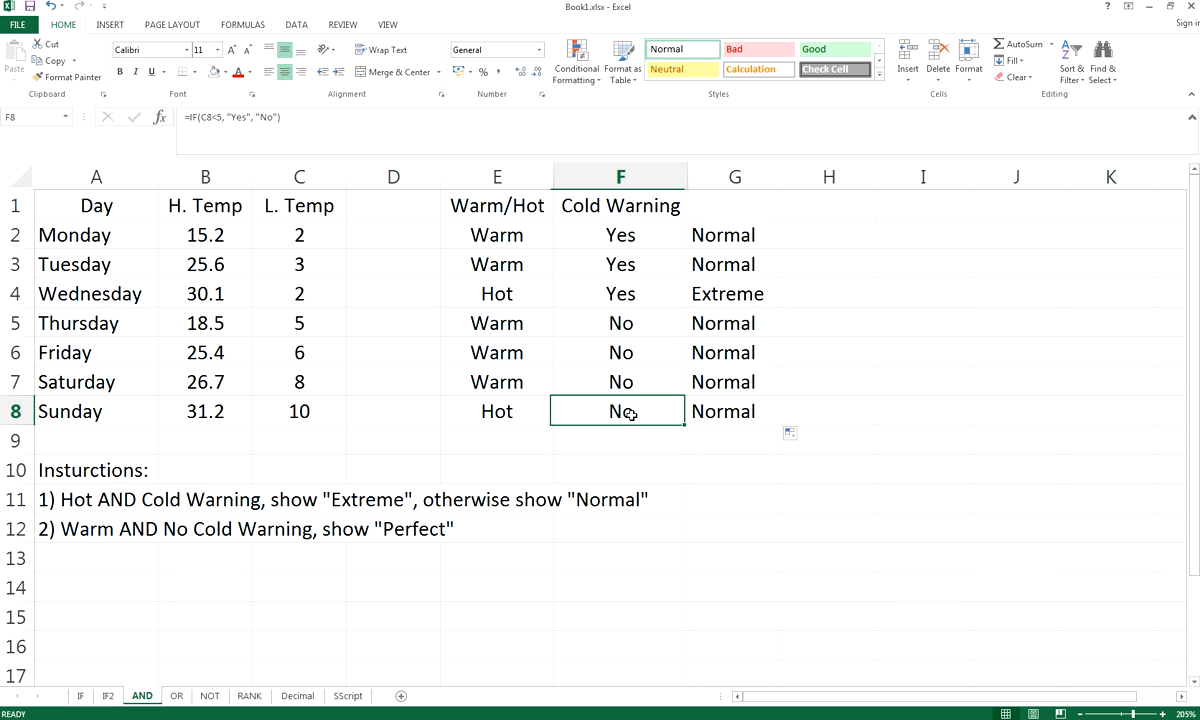
pyautogui.click(811, 407)
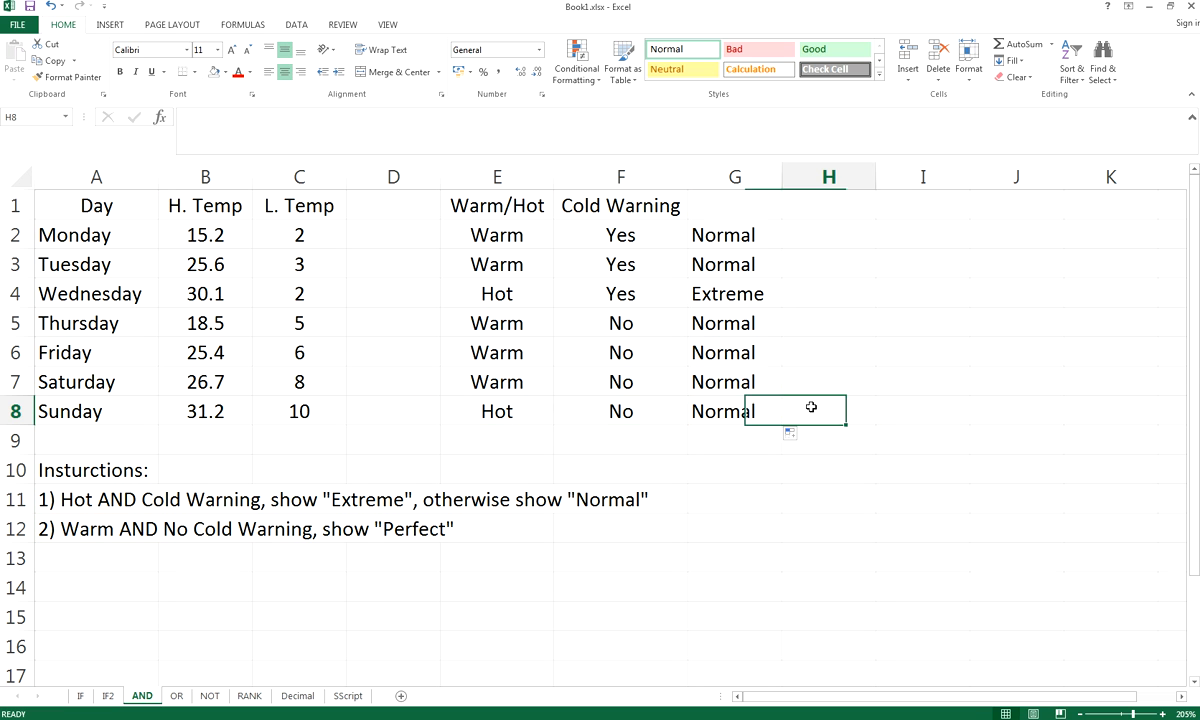
pyautogui.click(506, 381)
pyautogui.click(641, 381)
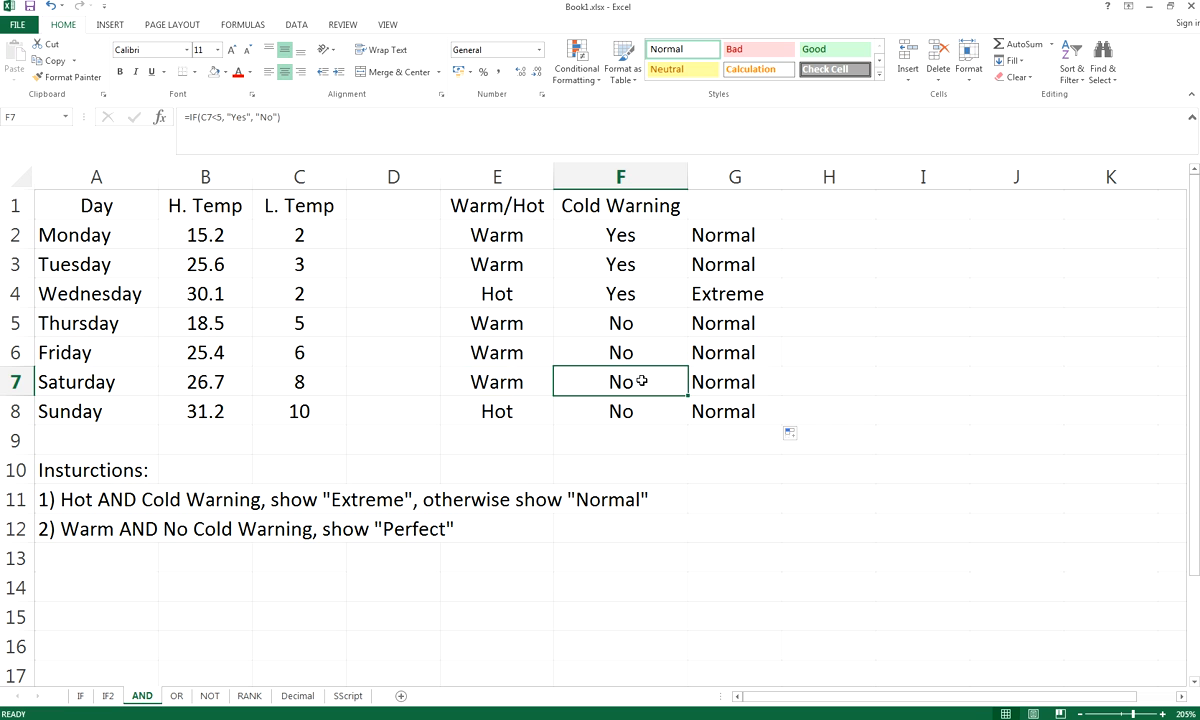
pyautogui.click(838, 377)
pyautogui.click(503, 350)
pyautogui.click(628, 352)
pyautogui.click(825, 352)
pyautogui.click(540, 290)
pyautogui.click(640, 292)
pyautogui.click(817, 287)
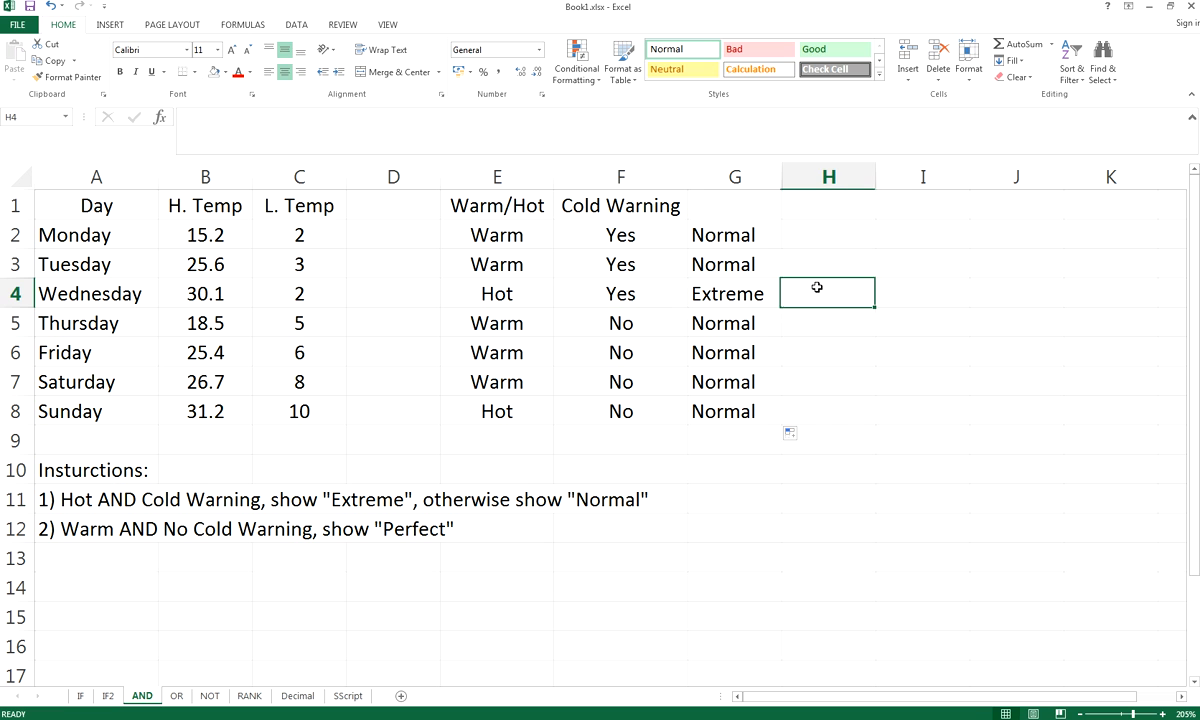
pyautogui.click(496, 263)
pyautogui.click(620, 264)
pyautogui.click(843, 266)
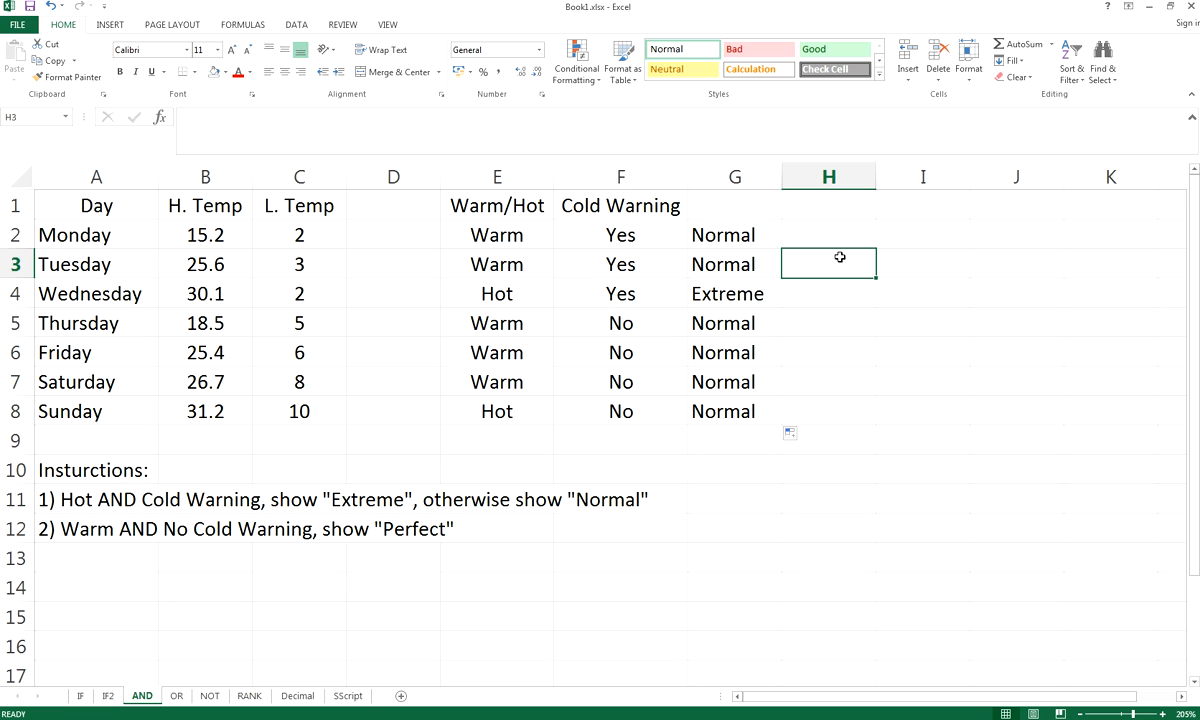
# Start an IF formula in H2 whose logical test is AND(E2="Warm", F2="No").
pyautogui.click(851, 232)
pyautogui.write('=')
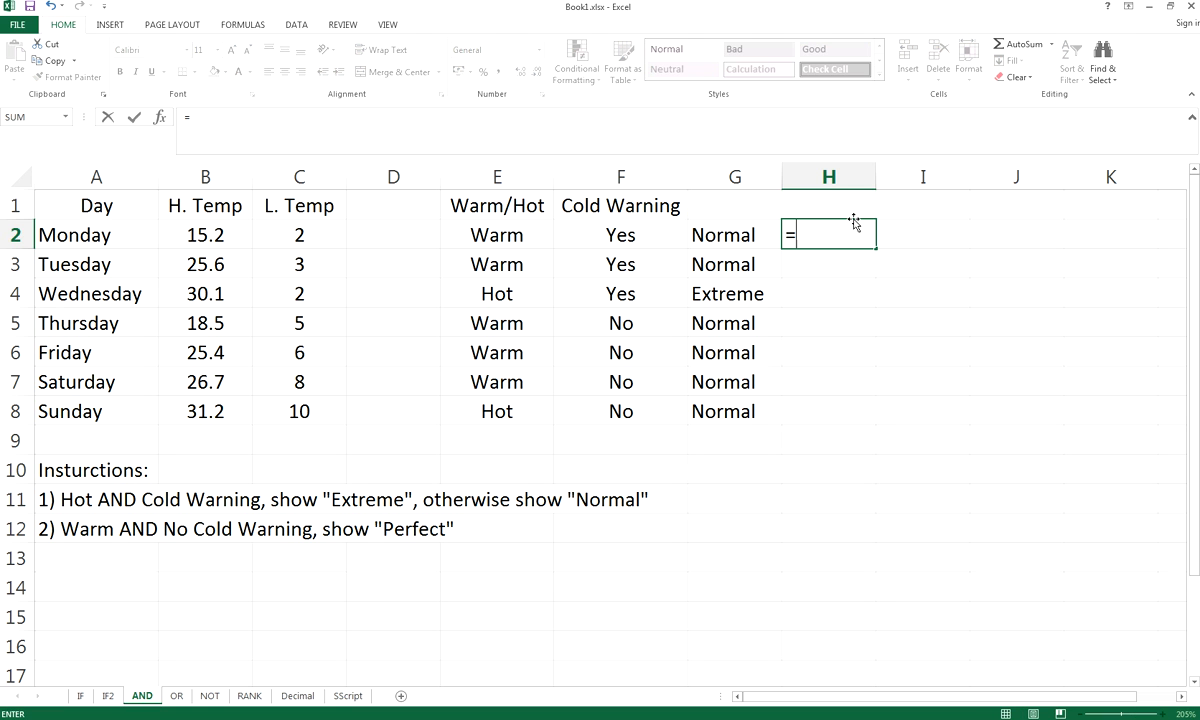
pyautogui.write('IF(')
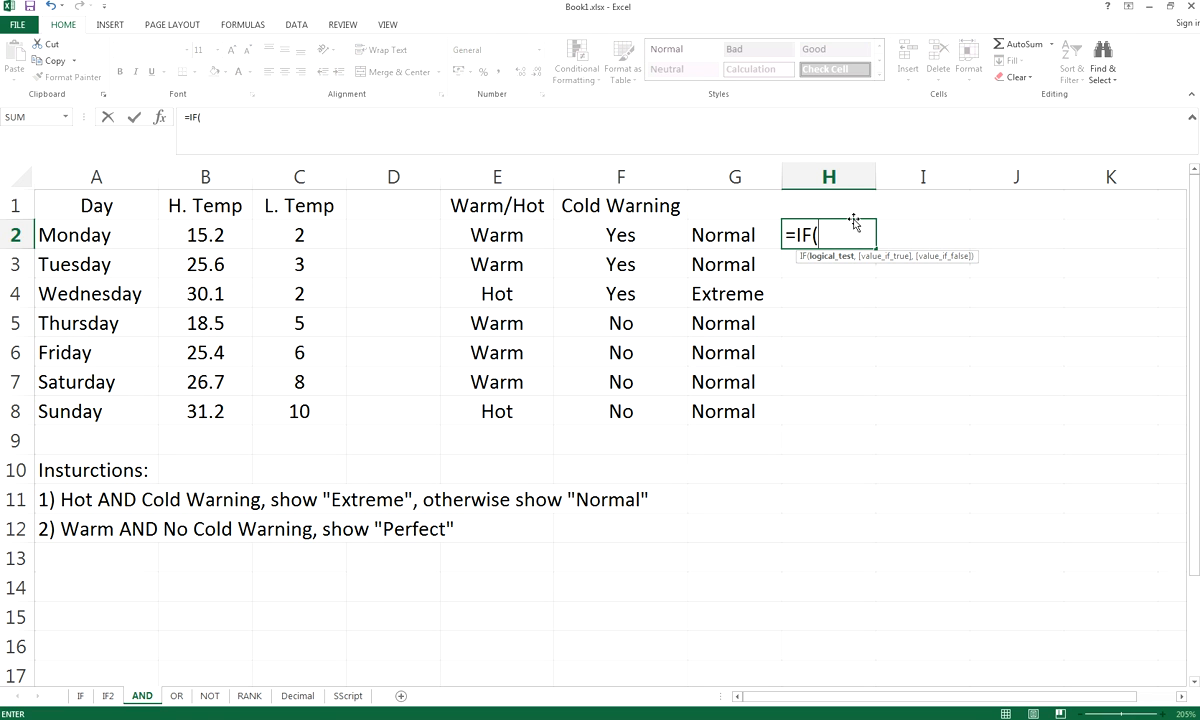
pyautogui.write('AN')
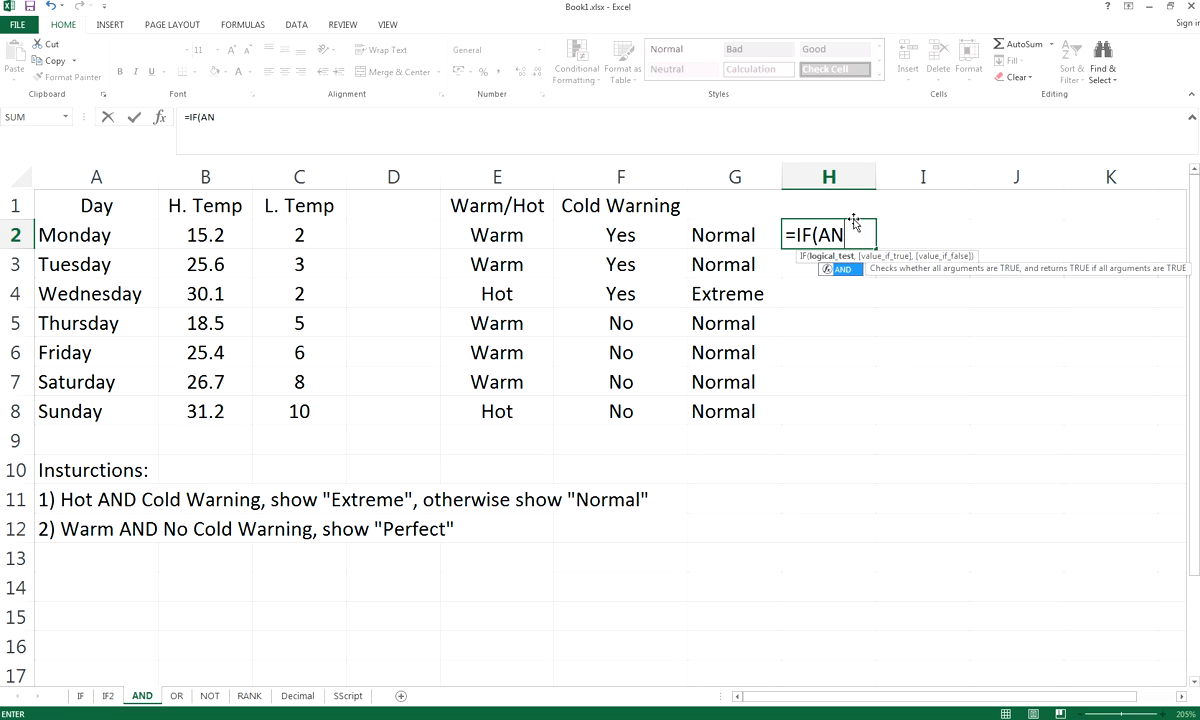
pyautogui.write('D(')
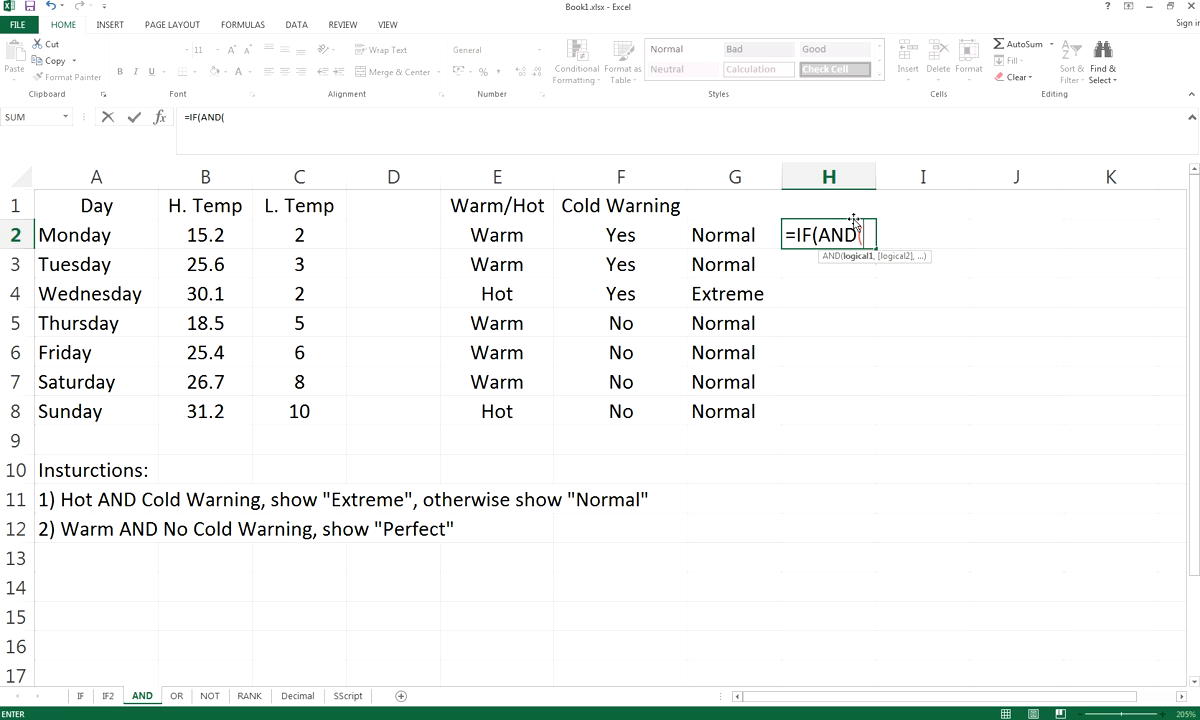
pyautogui.write('E')
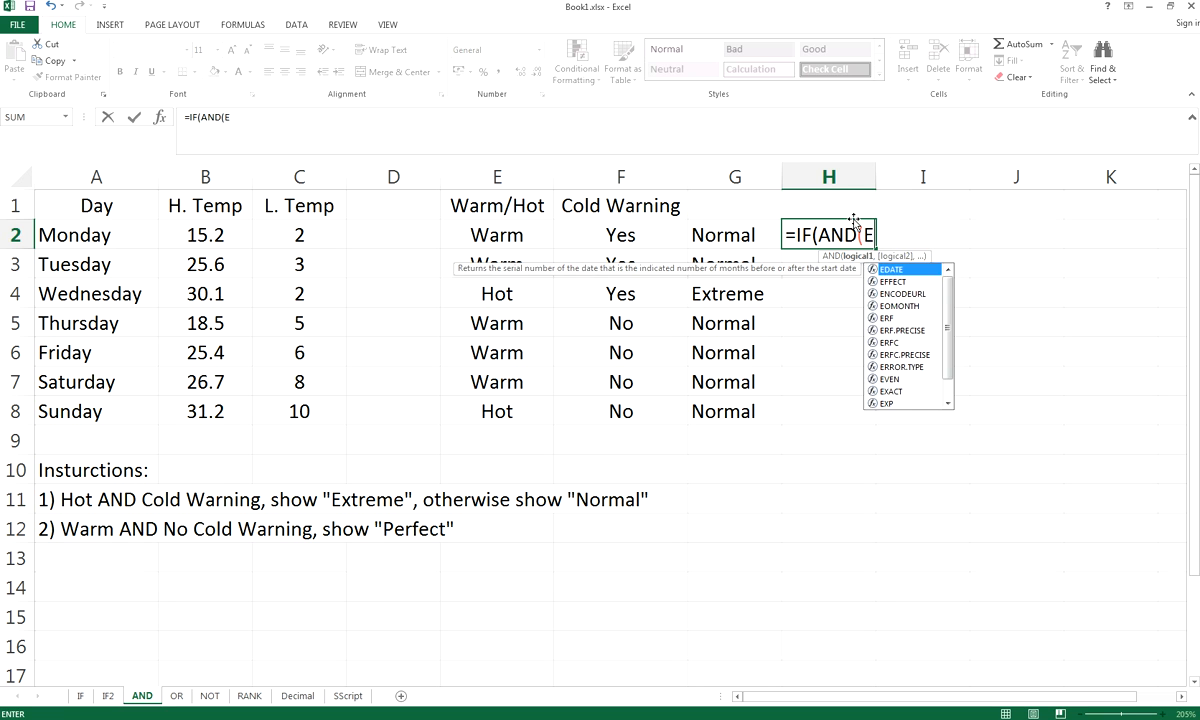
pyautogui.write('2="Wa')
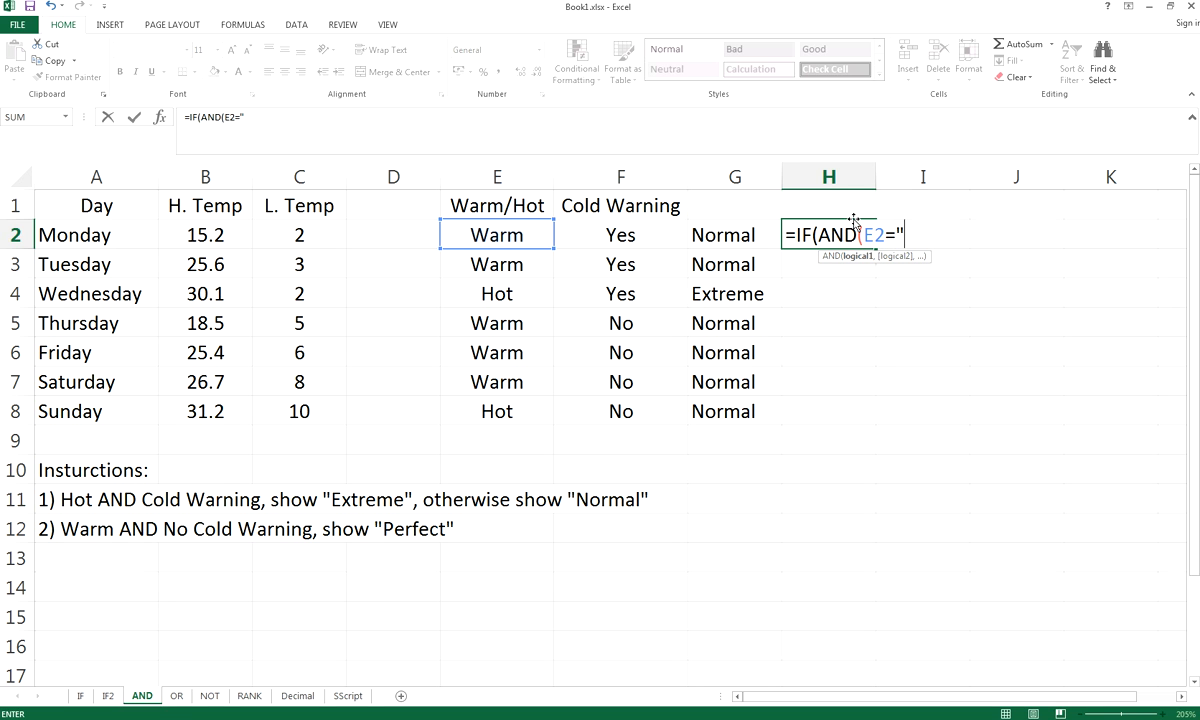
pyautogui.write('rm", ')
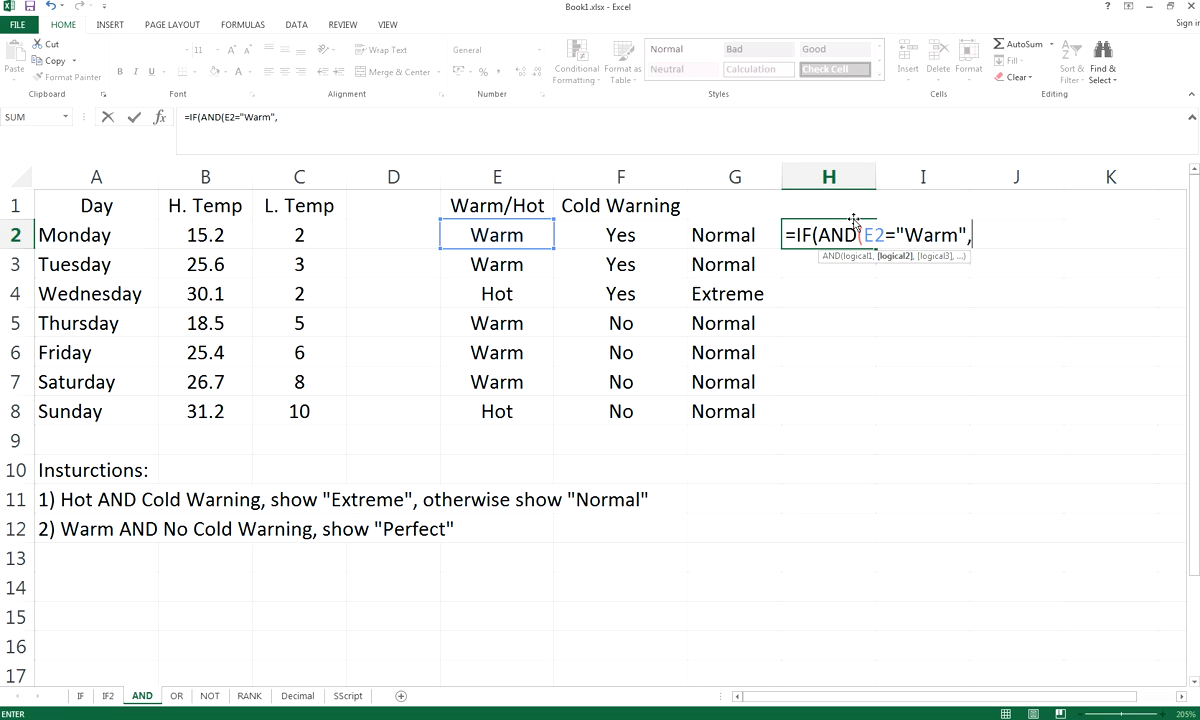
pyautogui.write('F2="No')
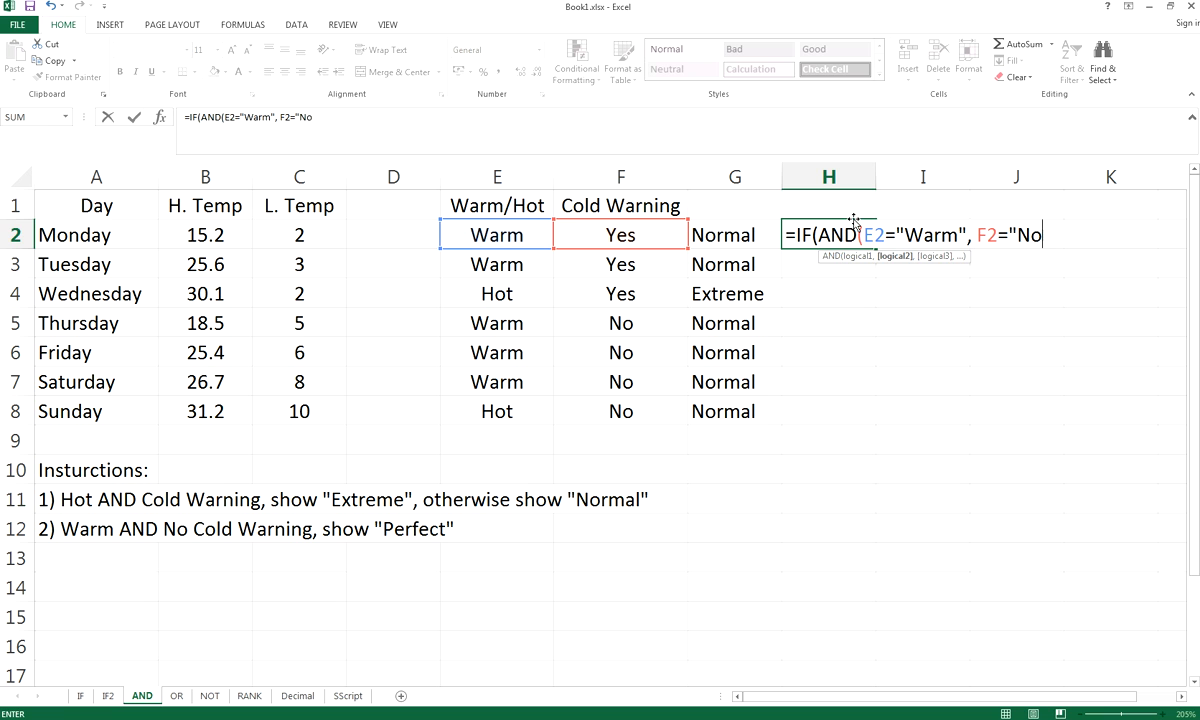
pyautogui.write('"),')
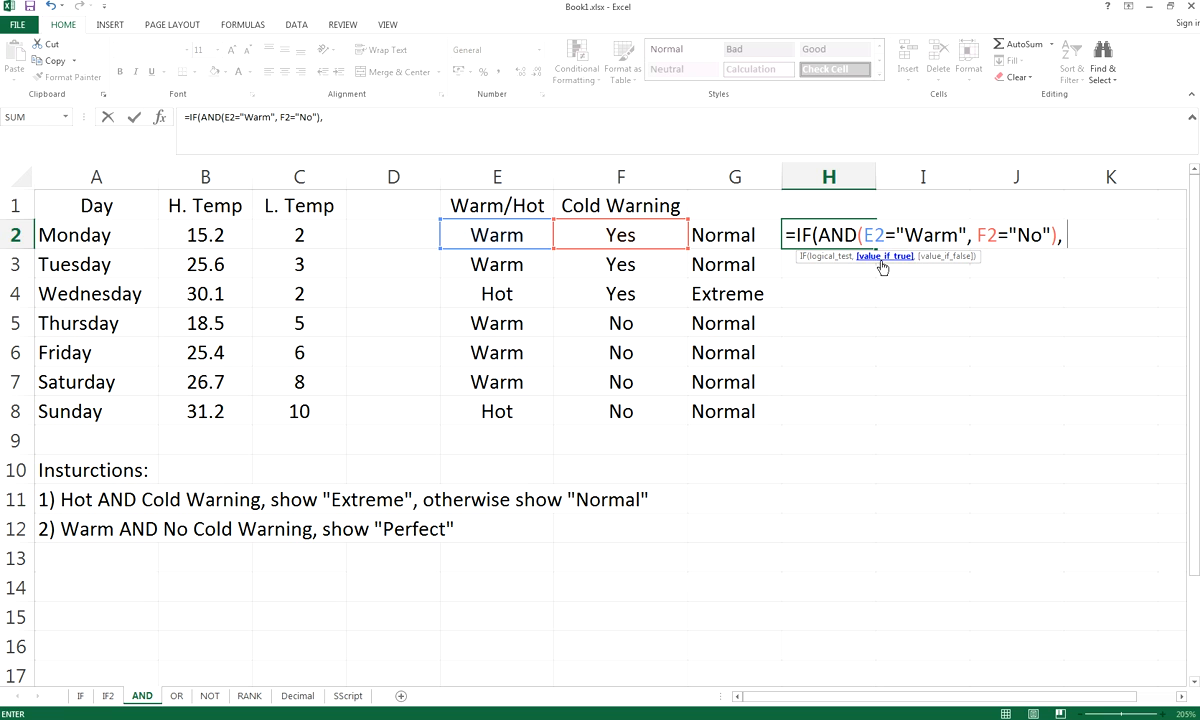
# Complete the H2 IF formula with "Perfect" as the true value and " " as the false value, and enter it.
pyautogui.write('"R')
pyautogui.press('BackSpace')
pyautogui.write('Perfect", ')
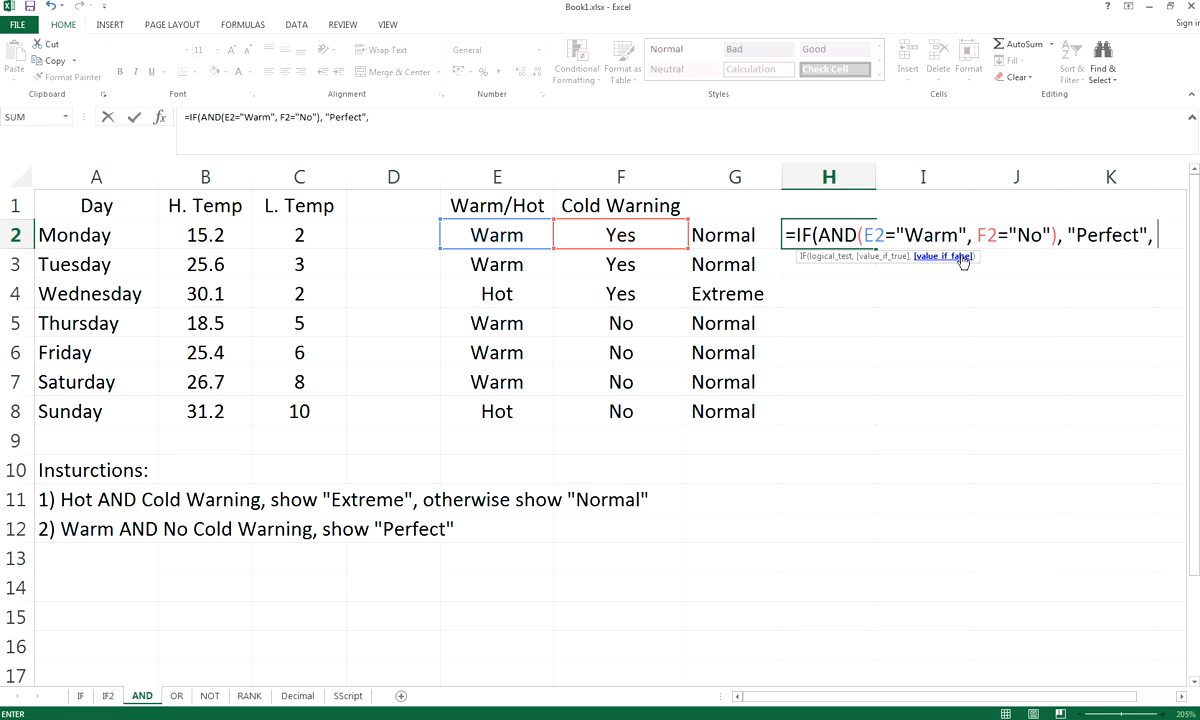
pyautogui.write('" ")')
pyautogui.press('Return')
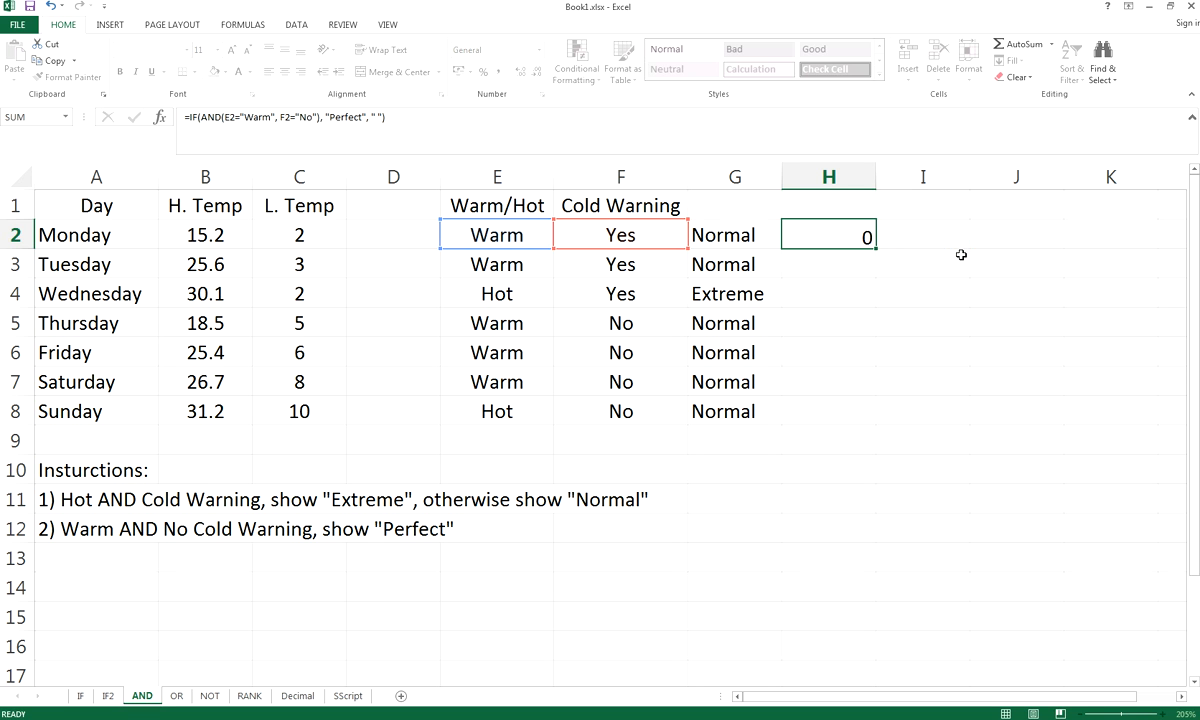
# Fill the H2 formula down through H8 for the remaining days.
pyautogui.click(872, 244)
pyautogui.moveTo(876, 249); pyautogui.dragTo(846, 422)
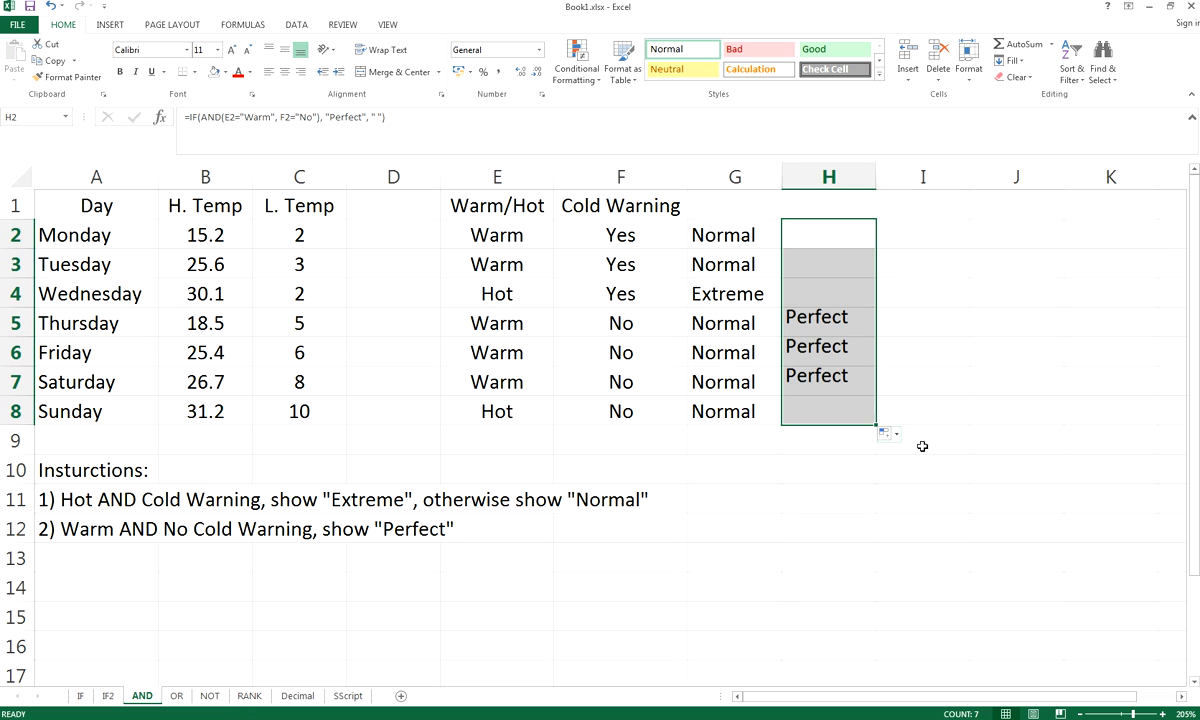
pyautogui.click(972, 381)
# Check Thursday's formula result in H5 against its Warm/Hot and Cold Warning cells.
pyautogui.click(520, 328)
pyautogui.click(647, 330)
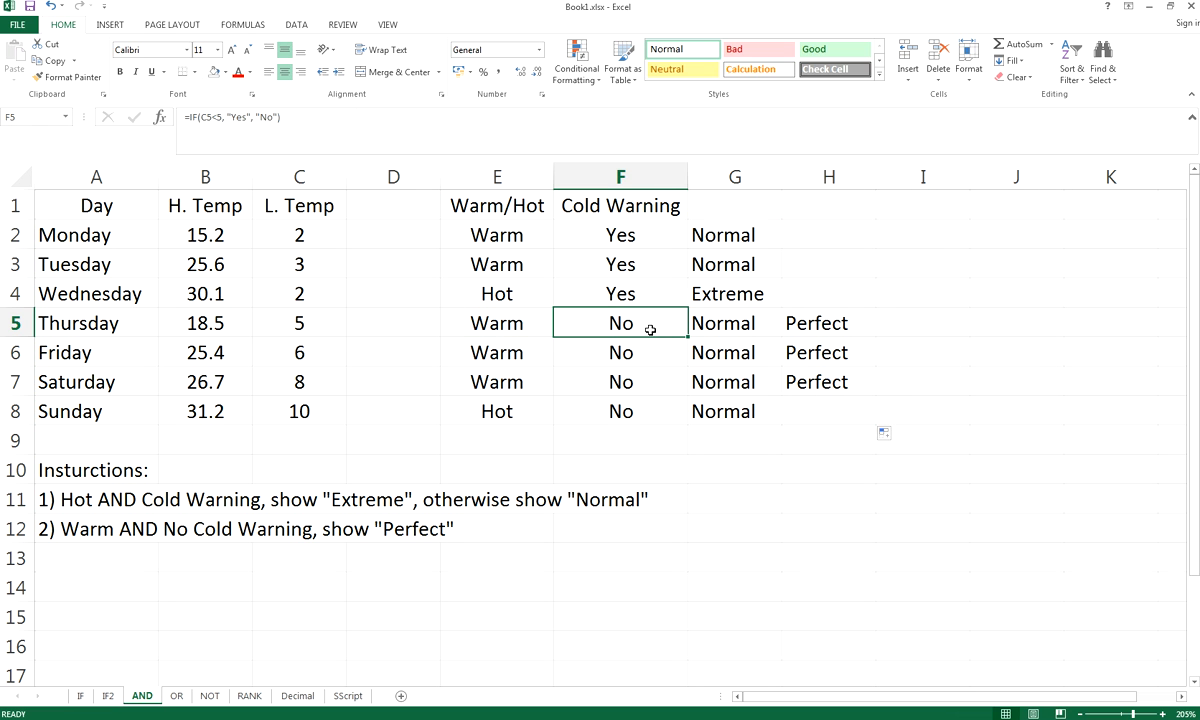
pyautogui.click(841, 330)
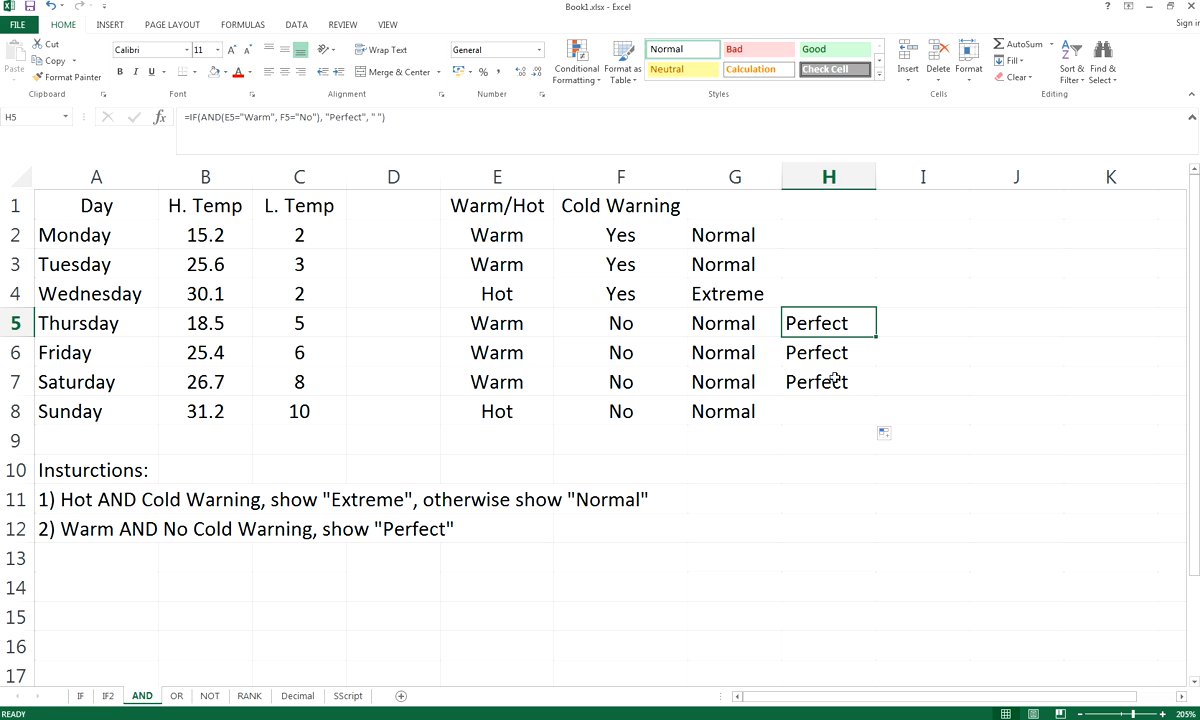
# Open Friday's formula in G6 for in-cell editing and examine its IF and AND functions.
pyautogui.click(777, 363)
pyautogui.click(351, 120)
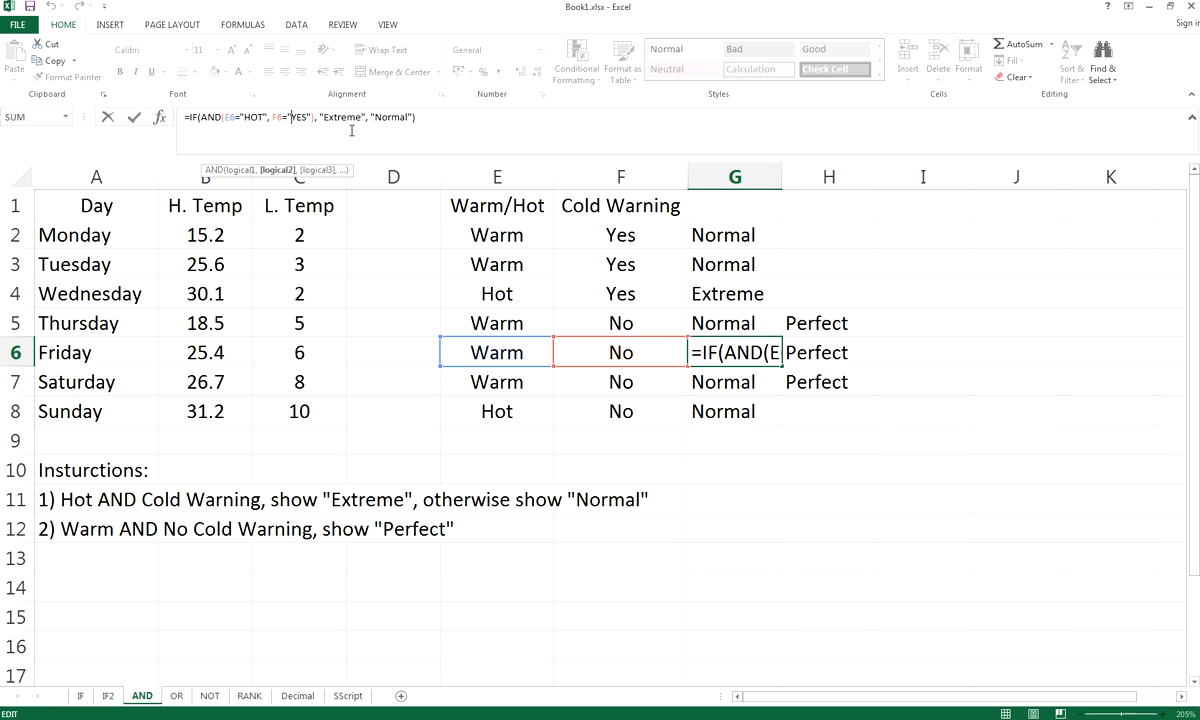
pyautogui.click(737, 352)
pyautogui.click(735, 350)
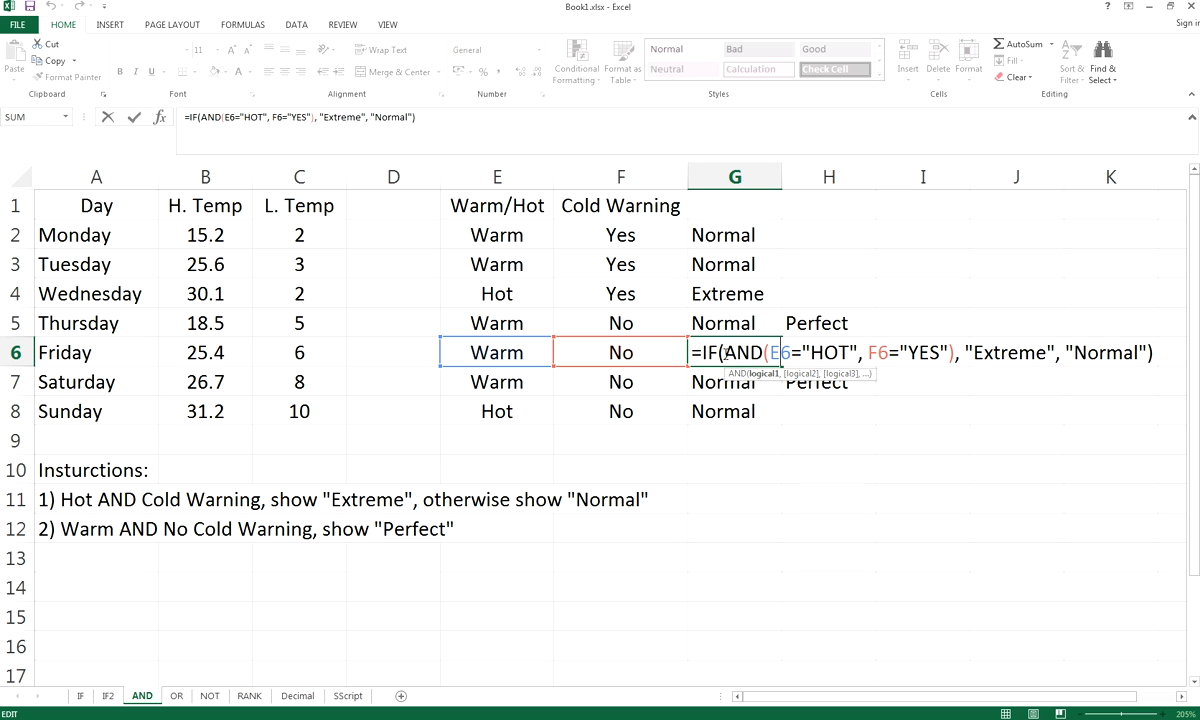
pyautogui.click(763, 351)
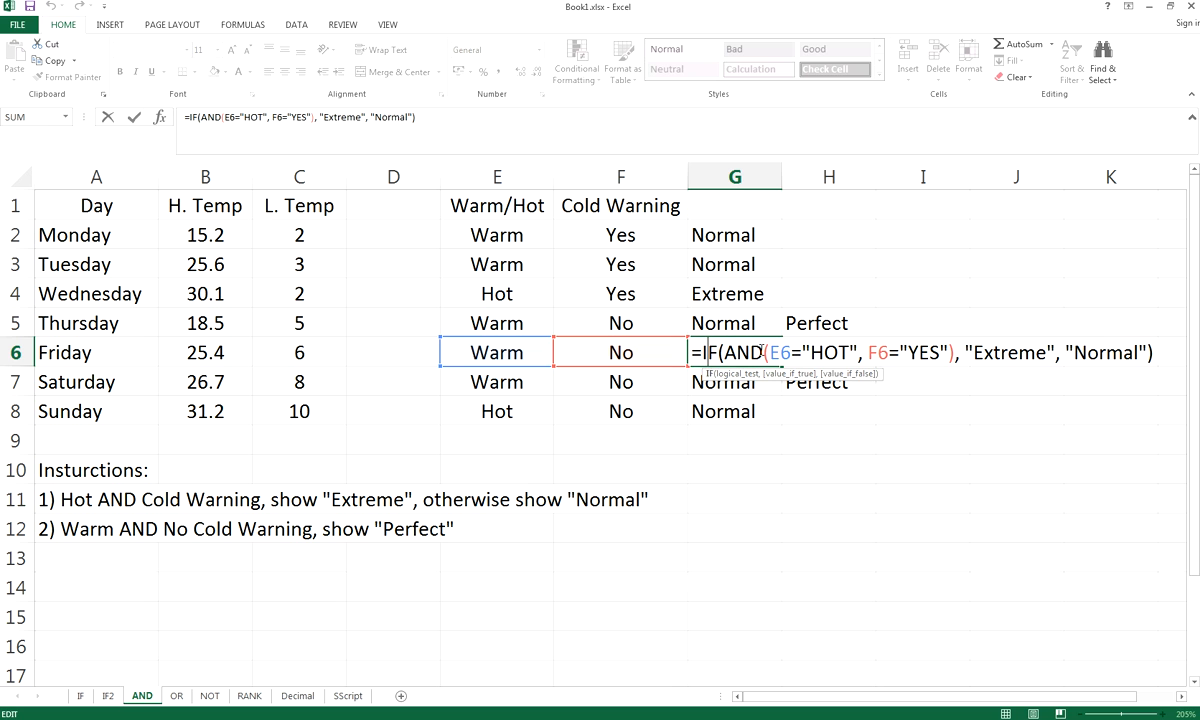